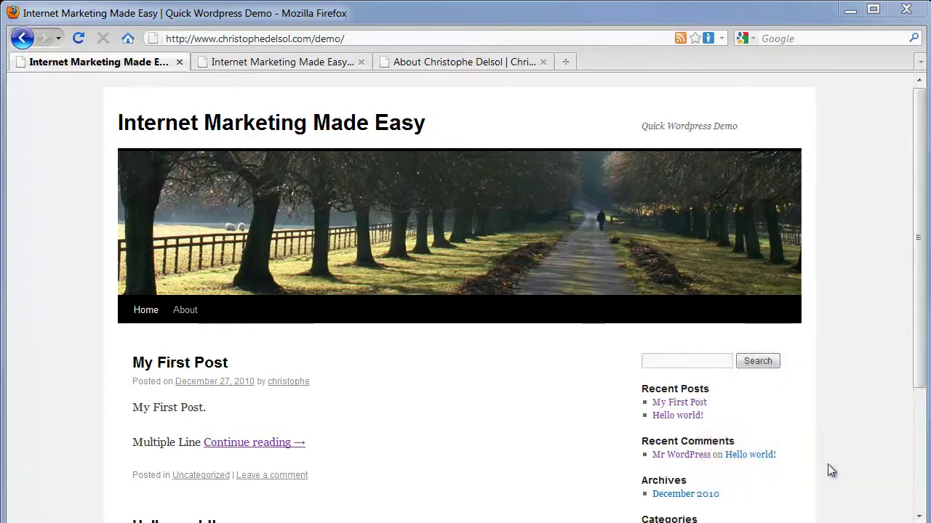
- Log in to the WordPress admin with the site's username and password
click(921, 458)
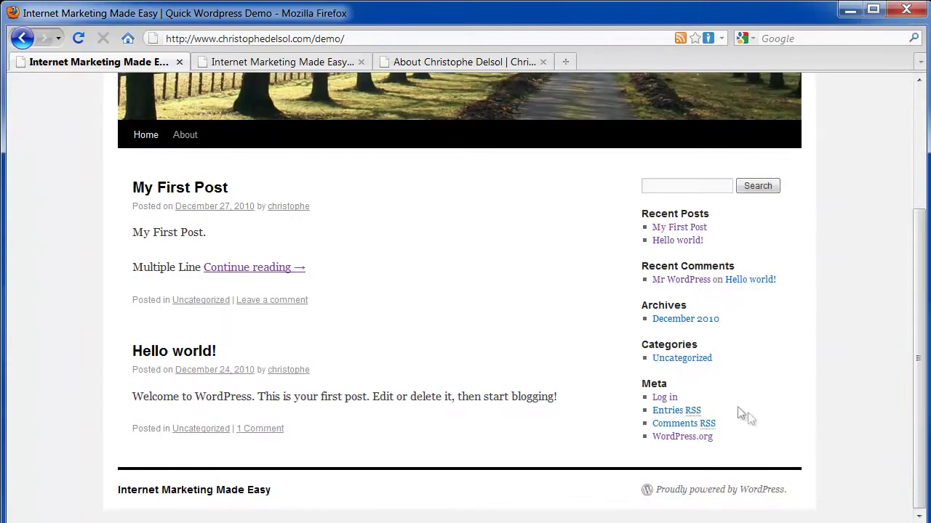
click(666, 397)
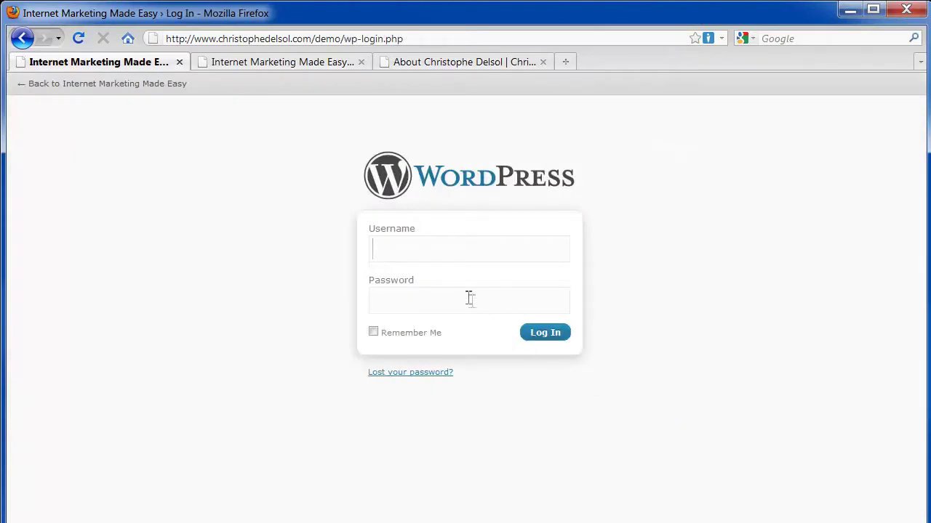
text(christoph)
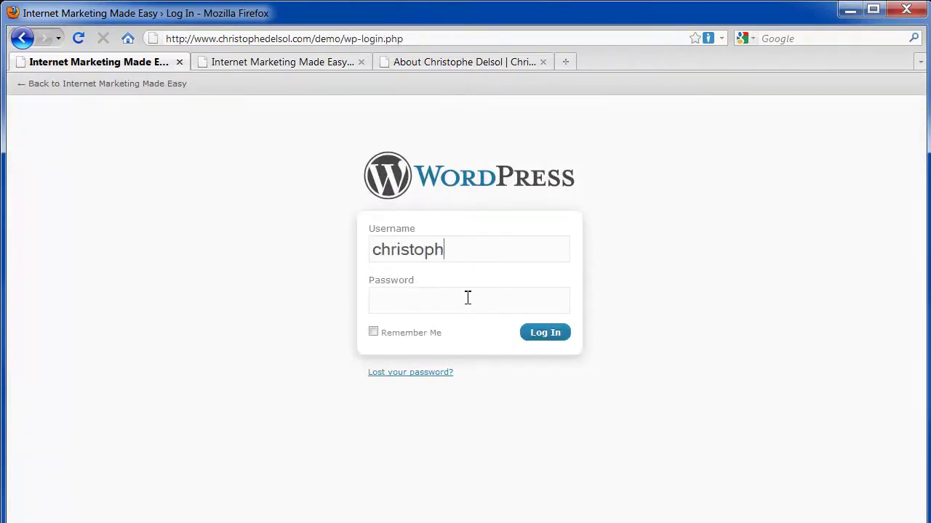
text(e)
click(468, 297)
key(Return)
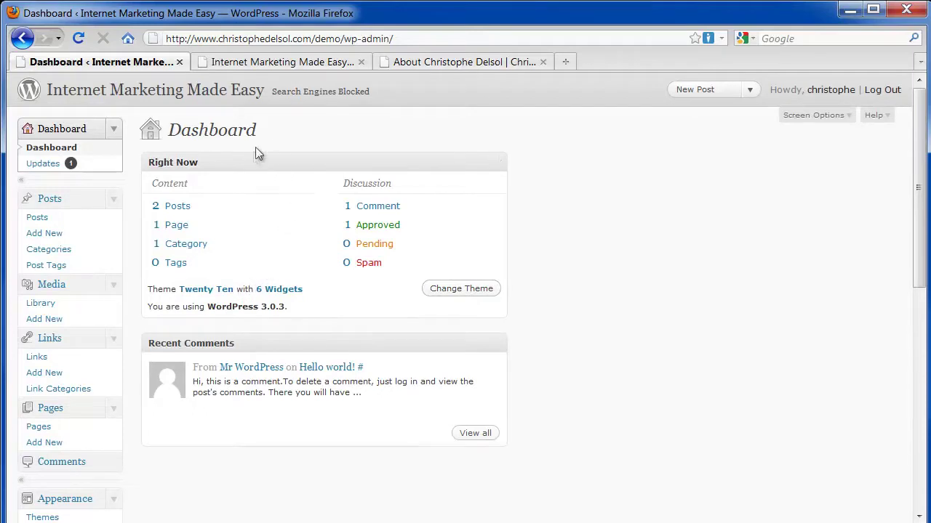
- Rearrange the Dashboard widgets so Recent Comments sits left and Right Now right
drag(269, 138, 169, 142)
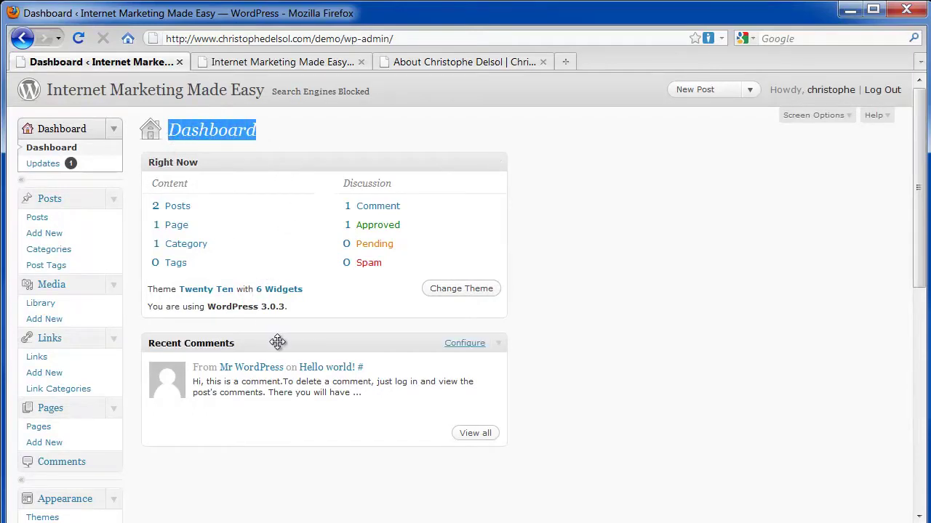
drag(277, 342, 566, 155)
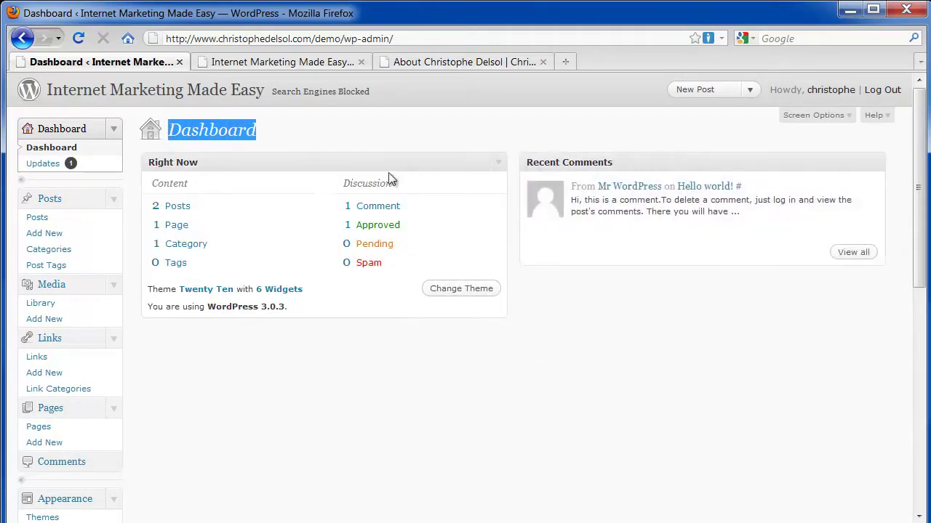
drag(376, 158, 735, 158)
drag(679, 341, 256, 187)
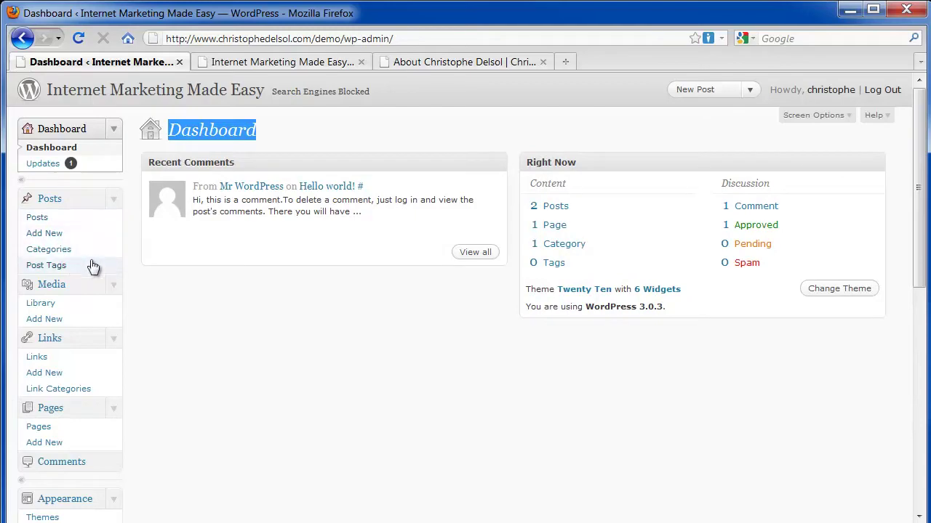
click(276, 61)
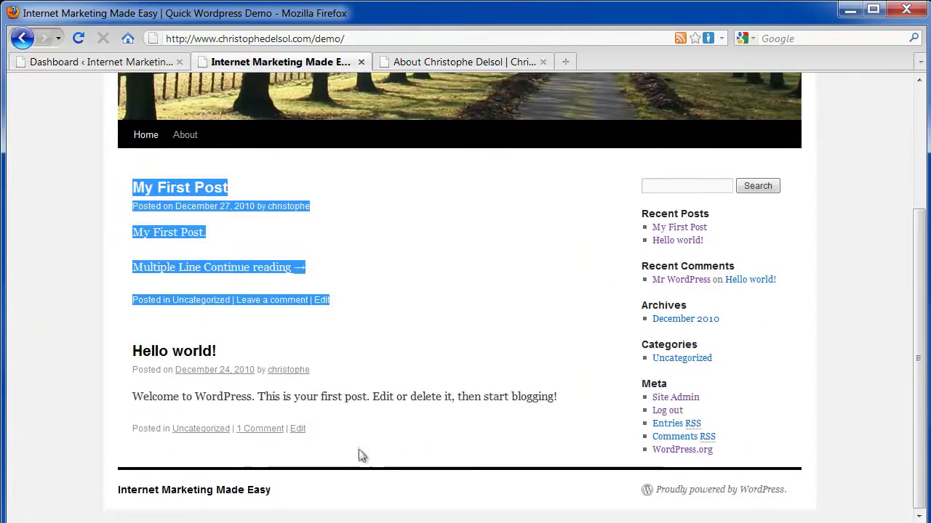
click(345, 434)
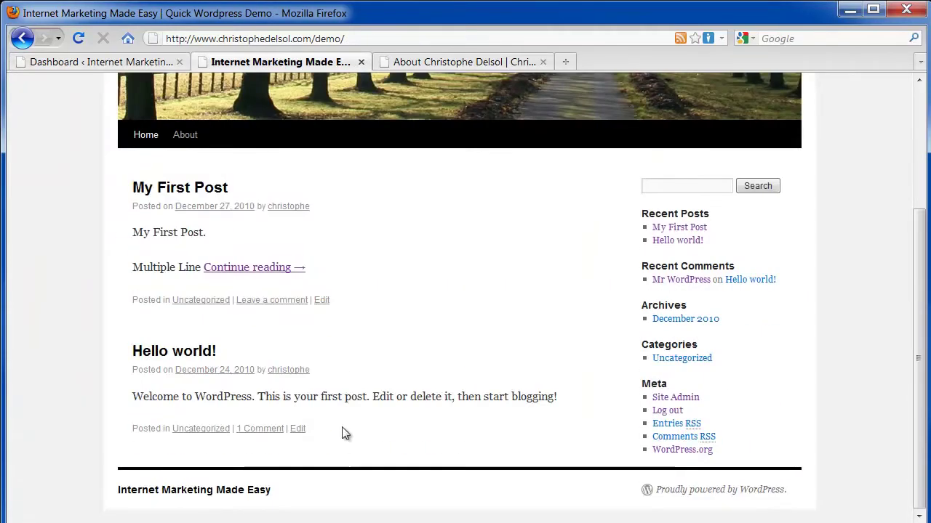
drag(342, 429, 386, 325)
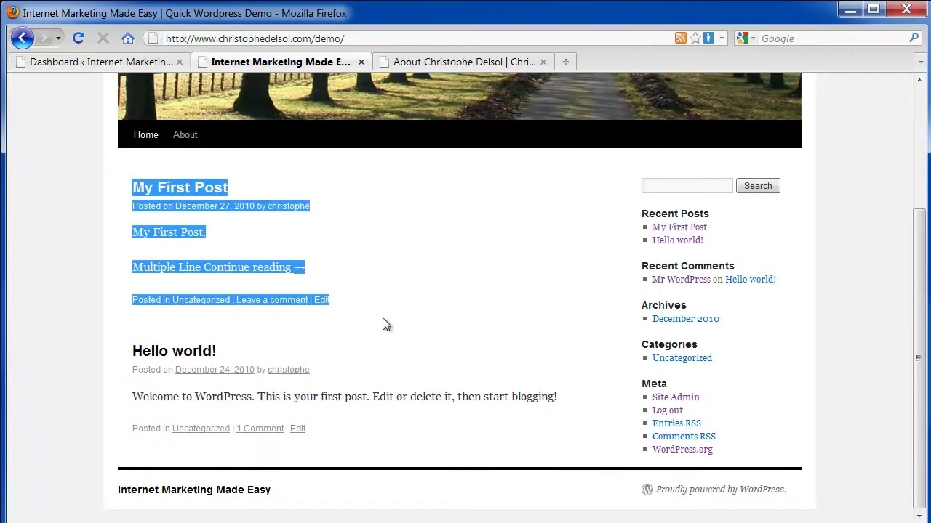
click(102, 62)
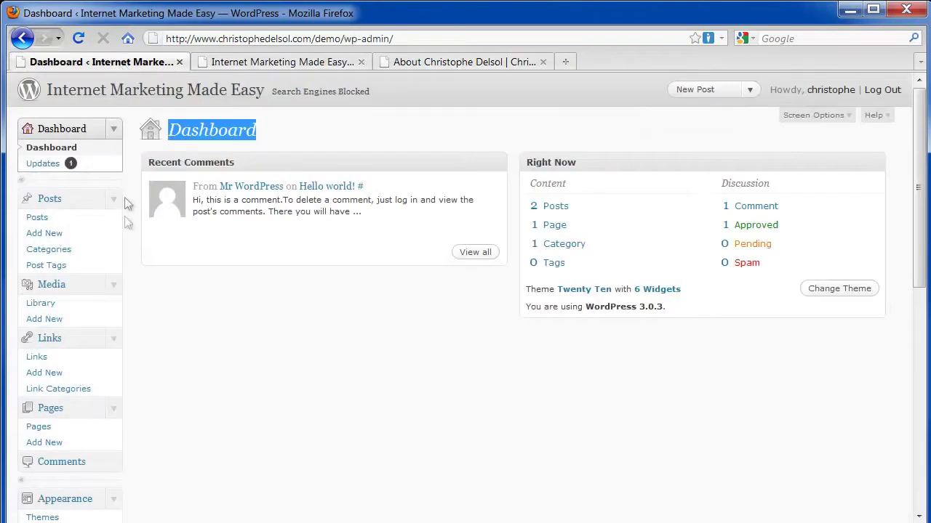
click(73, 265)
- Upload the logo JPG to the Media Library and save the media details
click(84, 310)
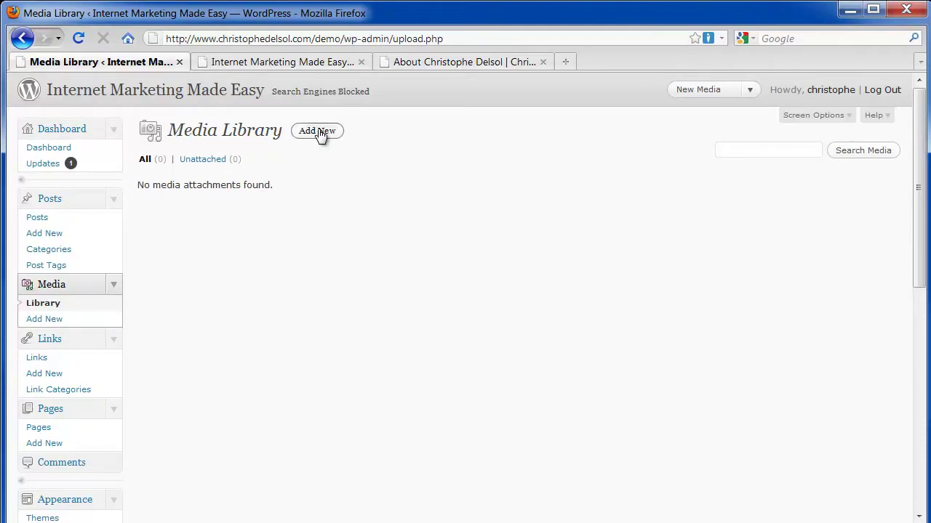
click(321, 132)
click(311, 158)
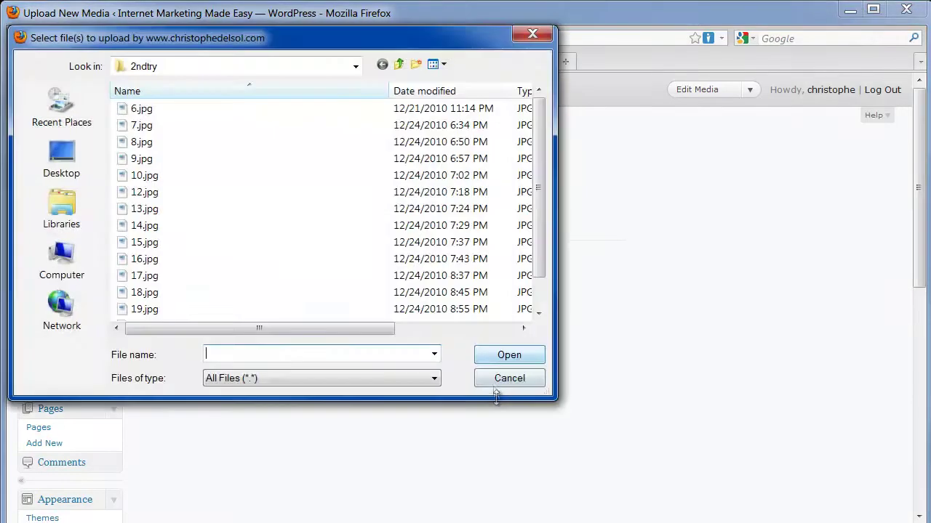
scroll(544, 293, down, 1)
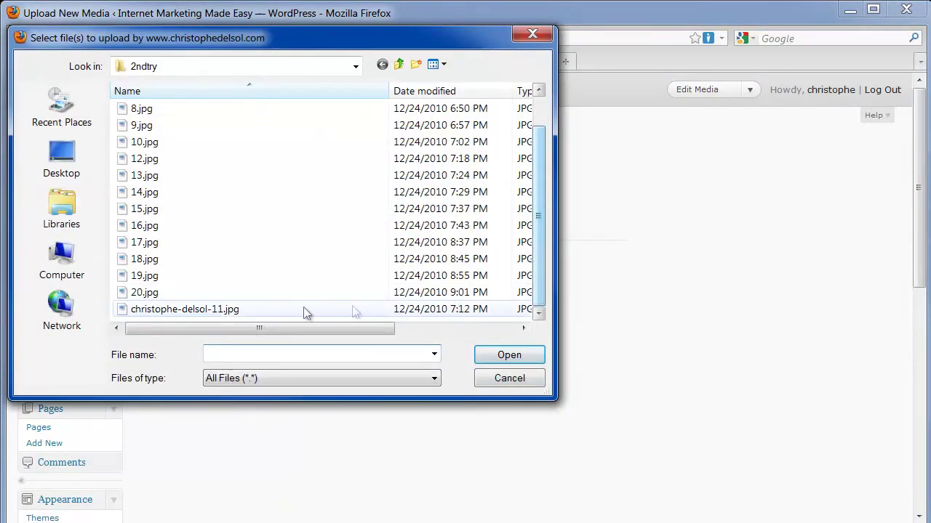
double_click(233, 311)
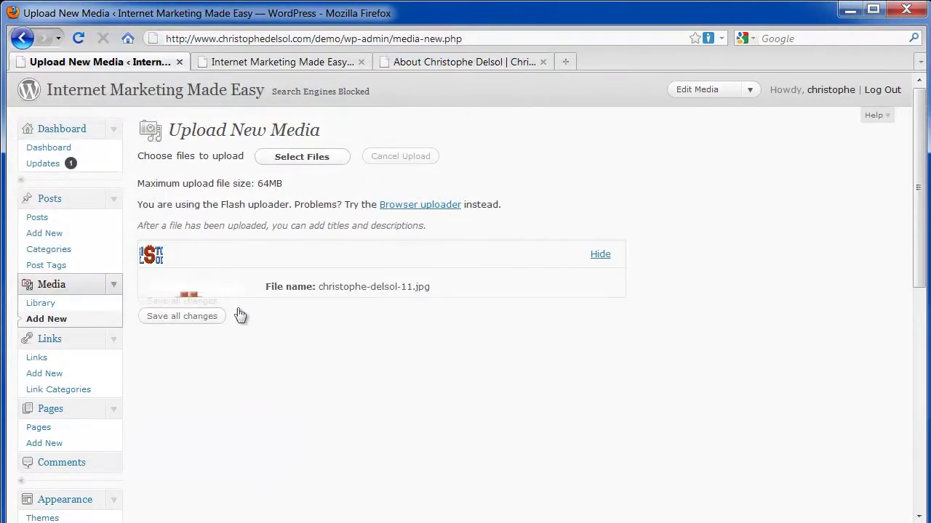
scroll(226, 364, down, 5)
click(210, 334)
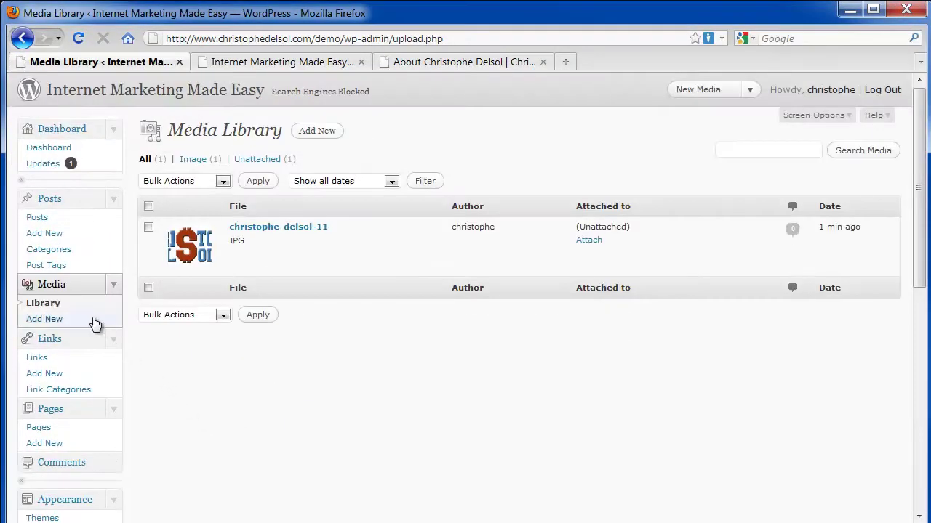
- Collapse the Links section of the admin menu and start a new page
mouse_move(283, 262)
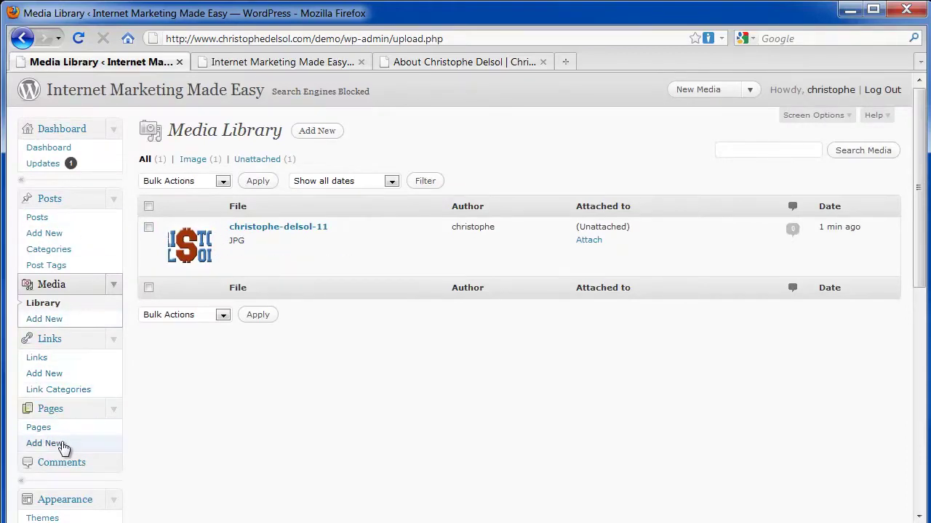
click(109, 340)
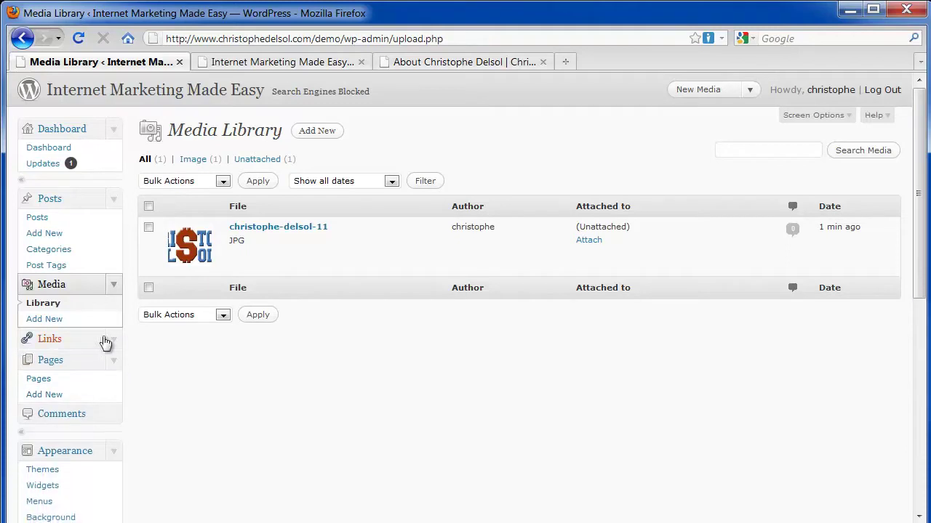
click(66, 397)
- Title the page 'A new Page' and insert the logo image from the Media Library
click(237, 166)
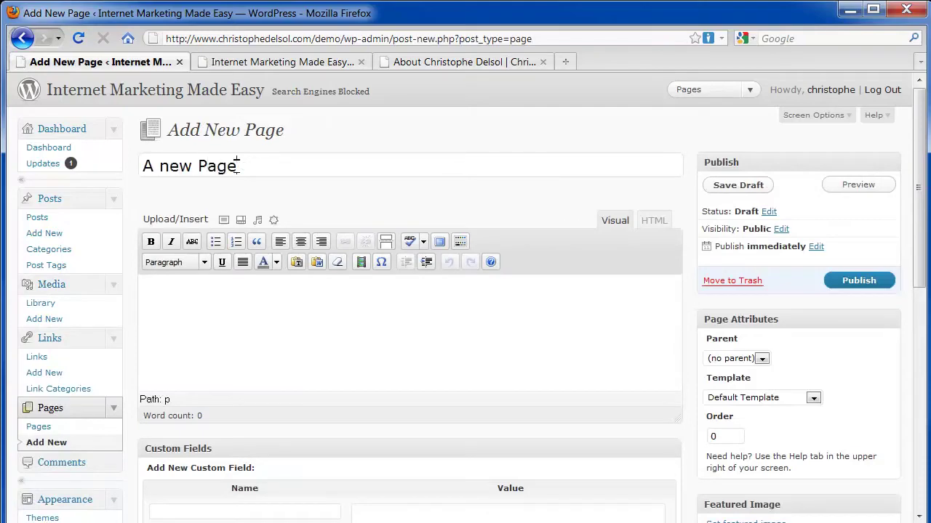
click(179, 286)
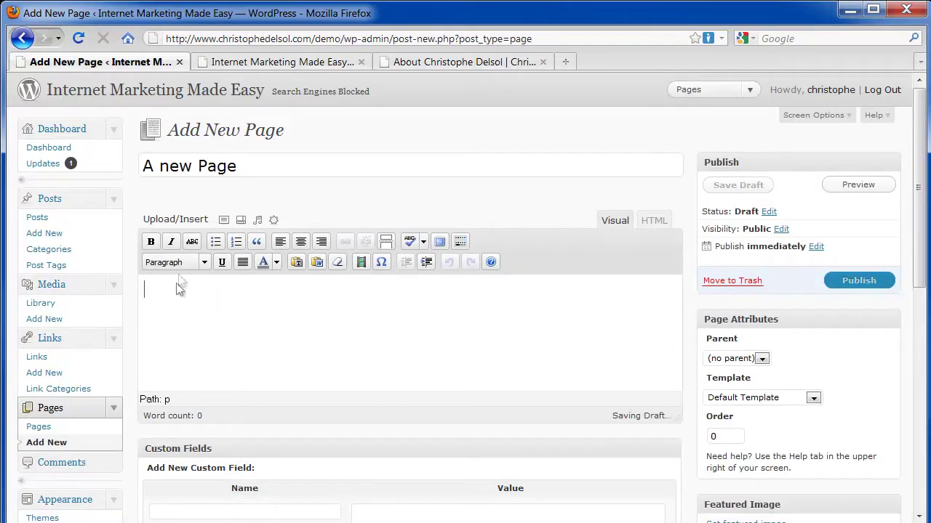
click(222, 219)
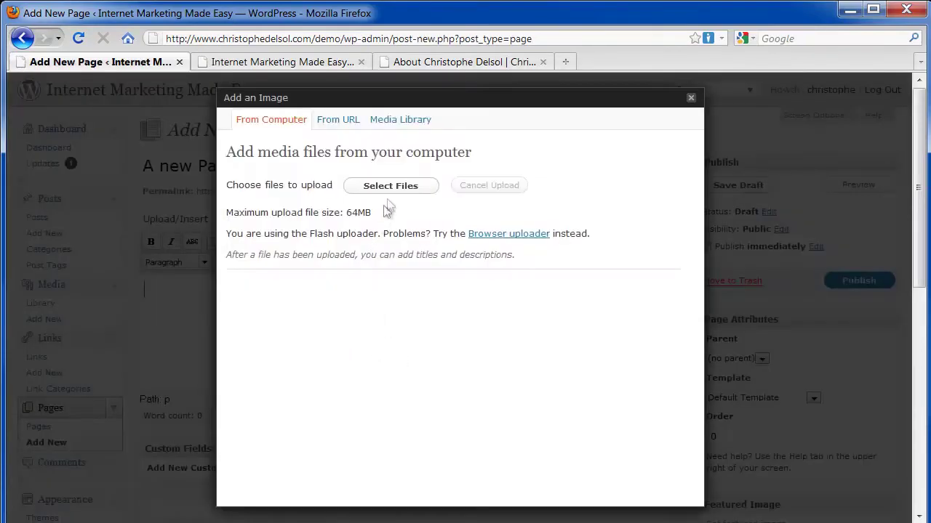
click(411, 128)
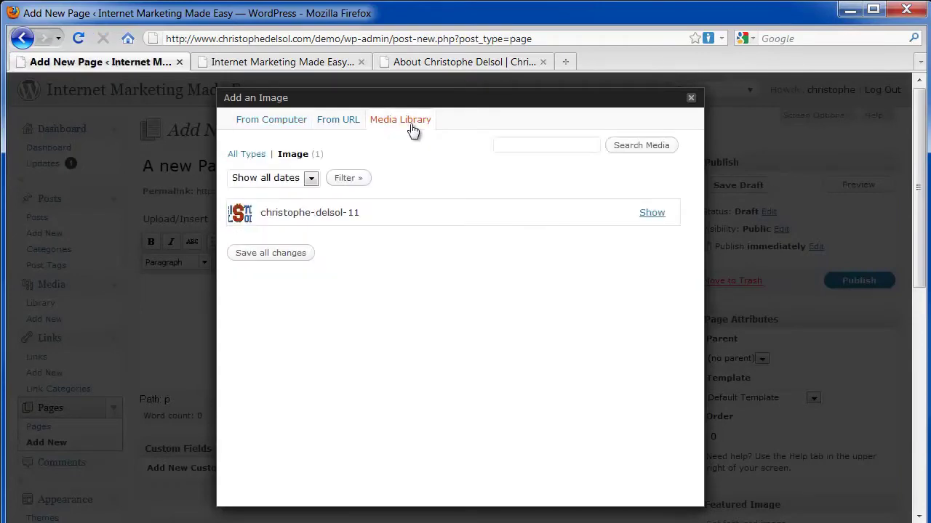
click(644, 224)
scroll(414, 400, down, 5)
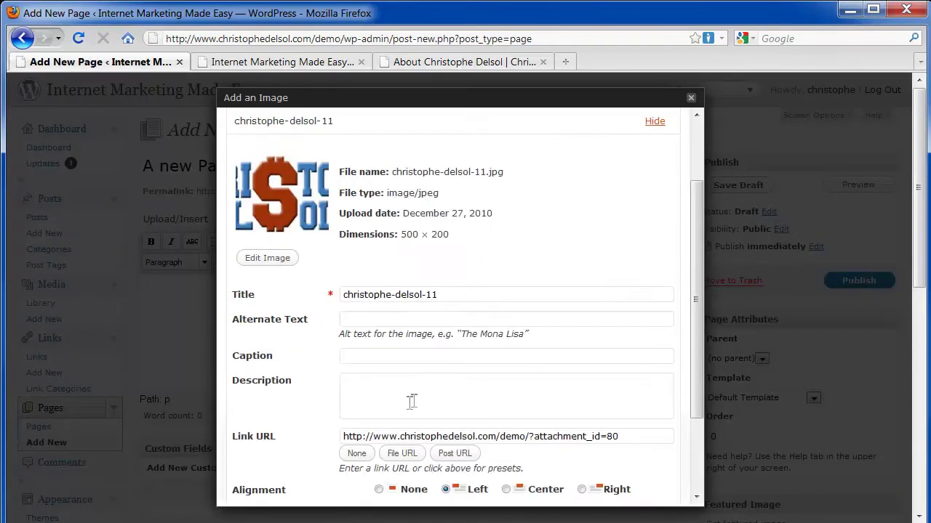
click(379, 434)
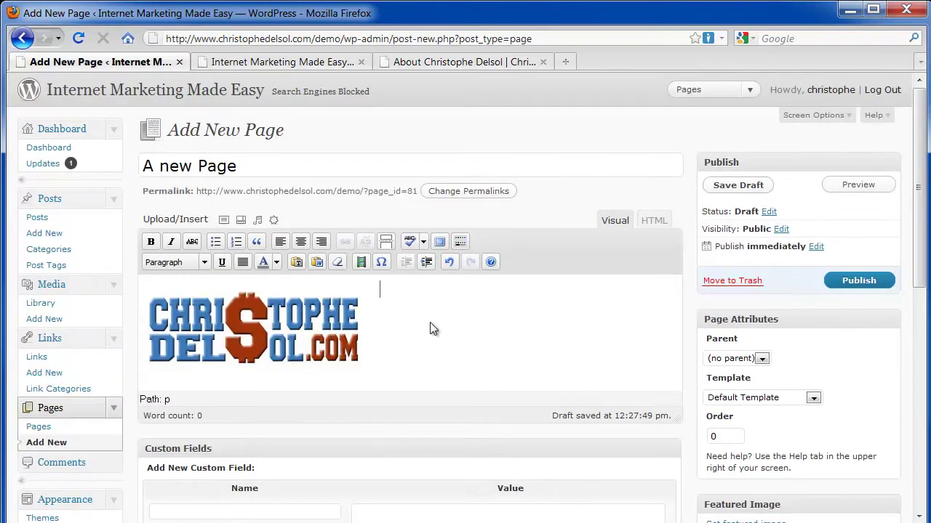
- Add the text 'Add some text' below the image and publish the page
text(Add some text)
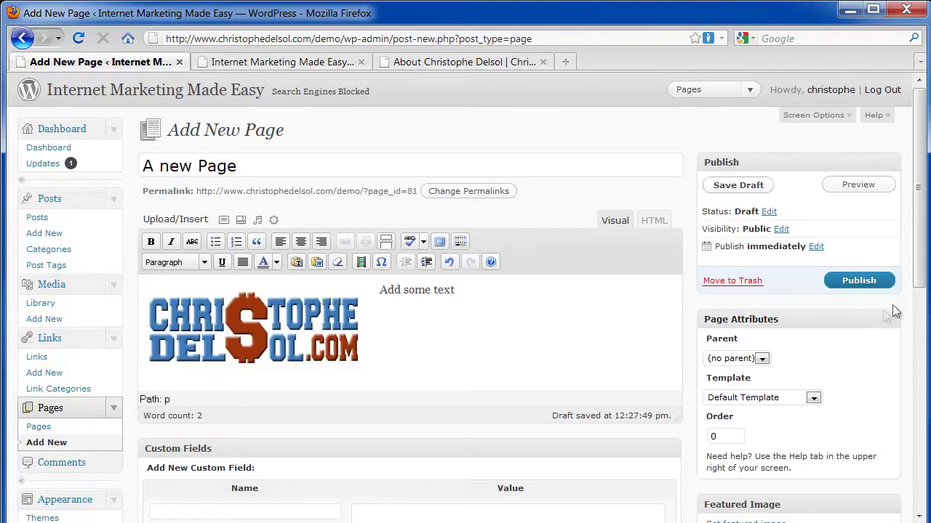
click(873, 283)
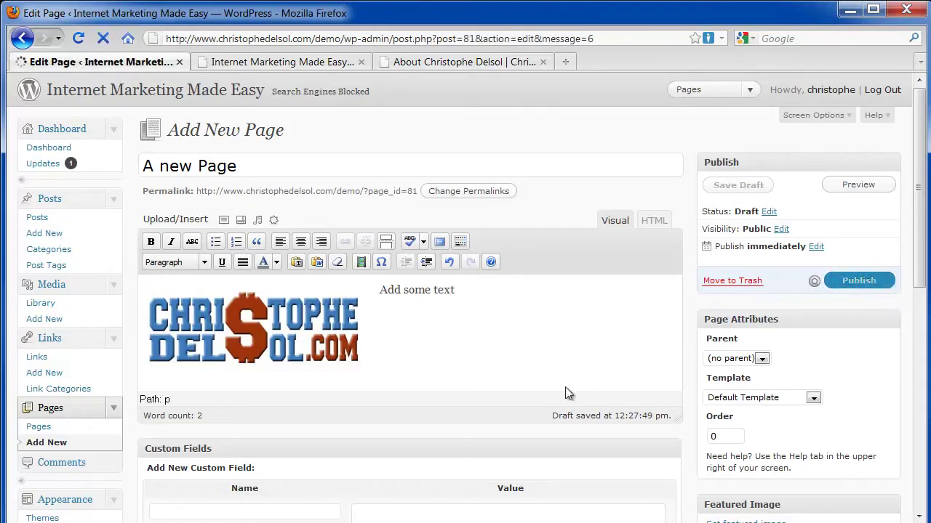
scroll(285, 412, down, 6)
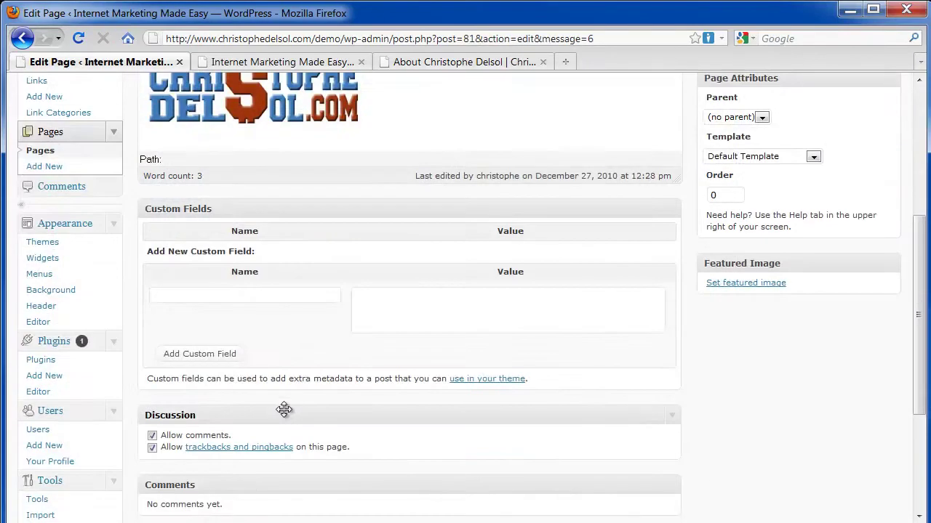
- Review the single Hello world! comment on the Comments page, then go to Menus
click(93, 198)
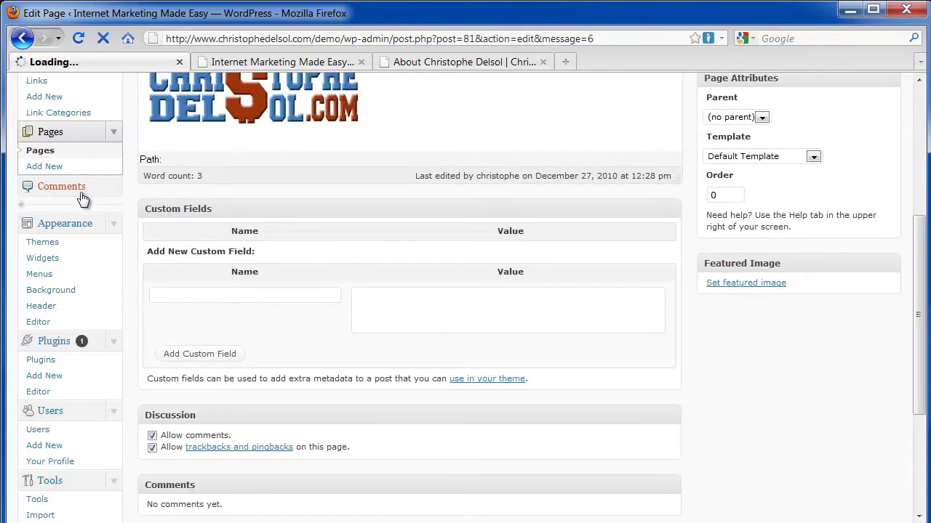
mouse_move(327, 268)
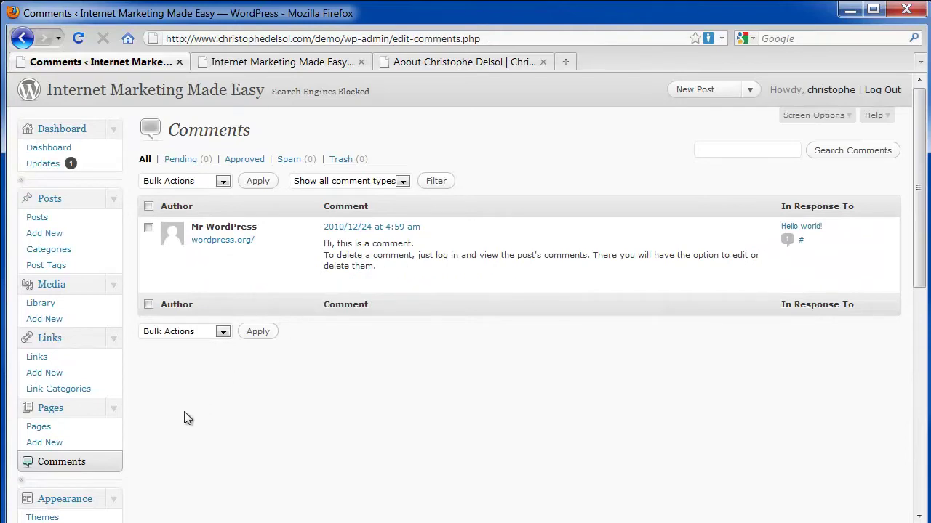
scroll(183, 411, down, 6)
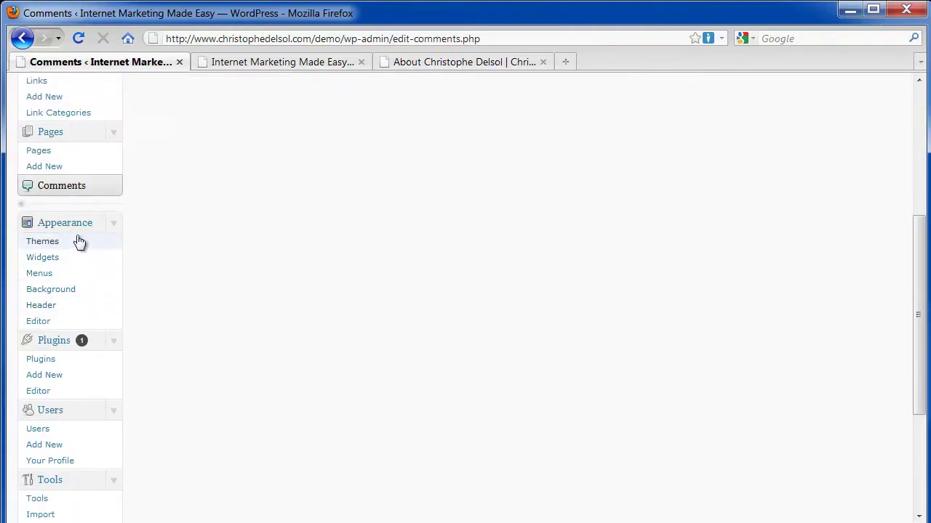
click(61, 281)
- Create 'My First Menu' and assign it as the Primary Navigation
click(489, 175)
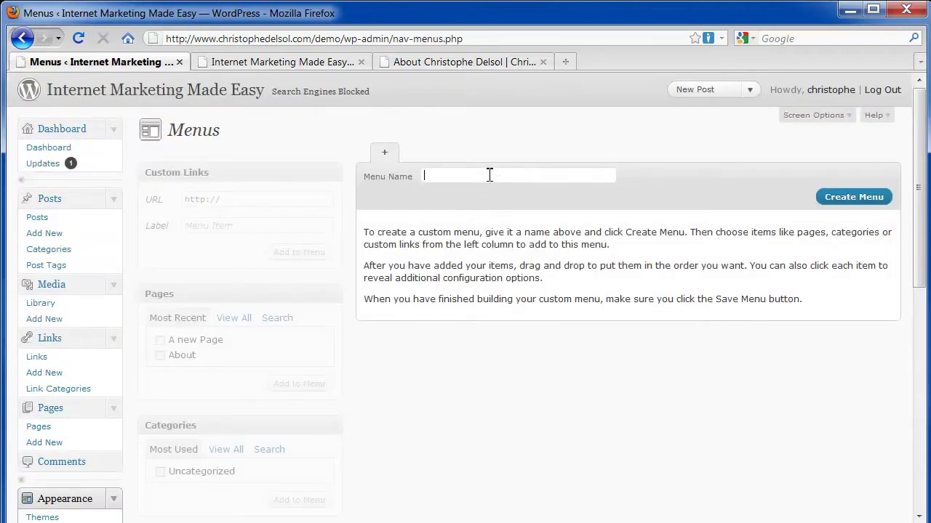
text(My First Menu)
click(854, 197)
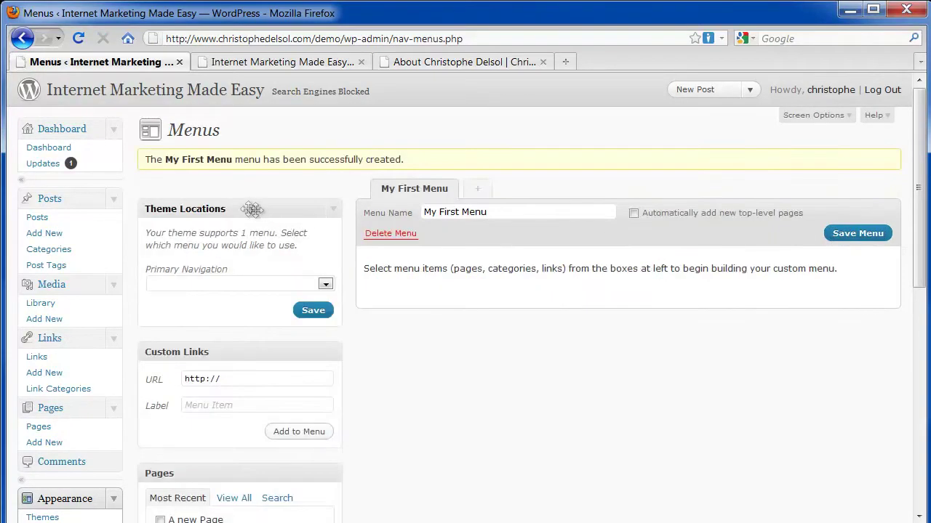
click(236, 285)
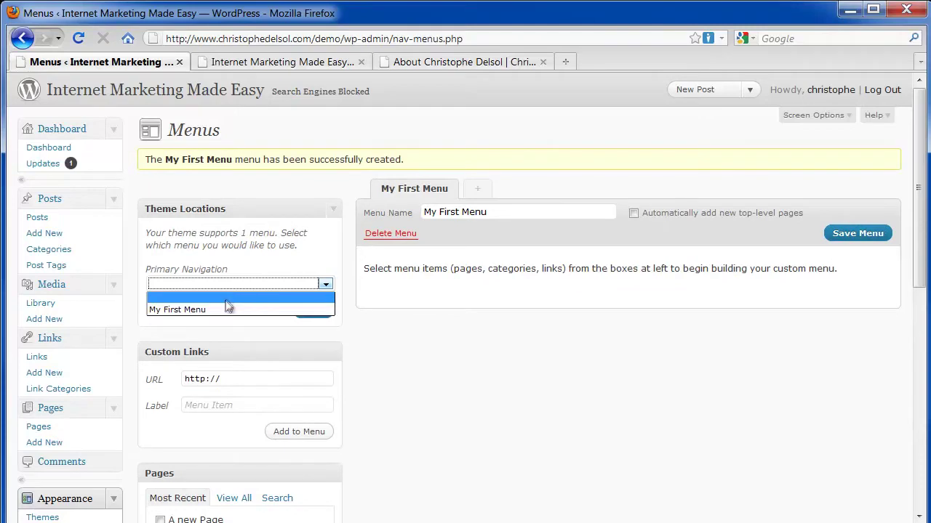
click(222, 308)
click(307, 312)
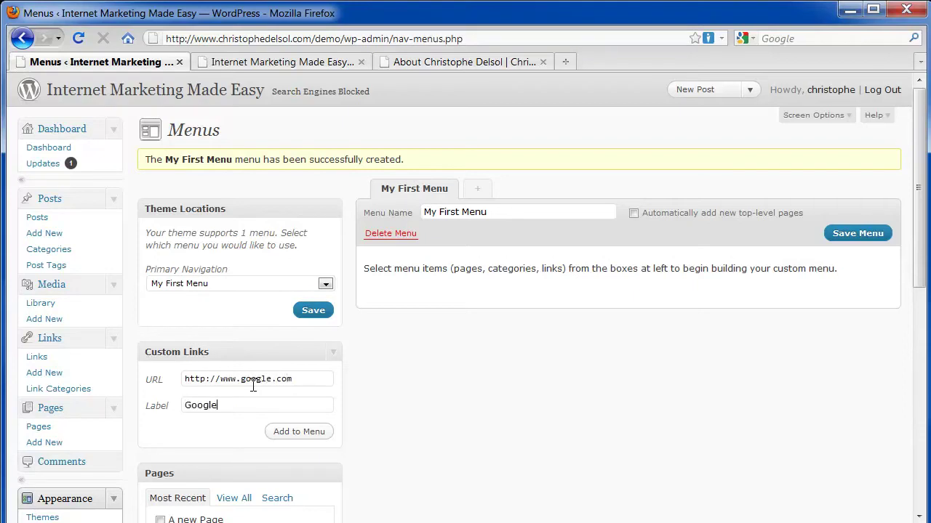
- Add a Google link, About and A new Page, nest A new Page under About, and save
click(289, 431)
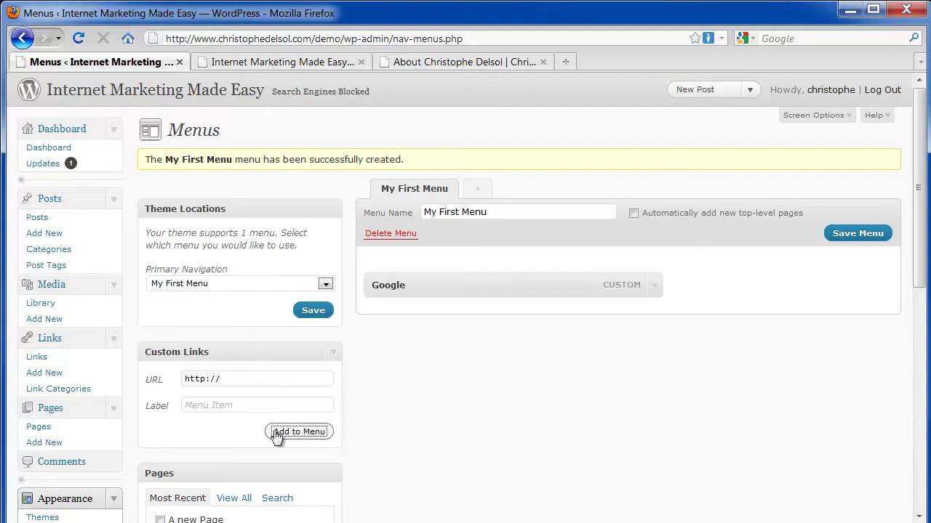
scroll(180, 310, down, 5)
click(161, 245)
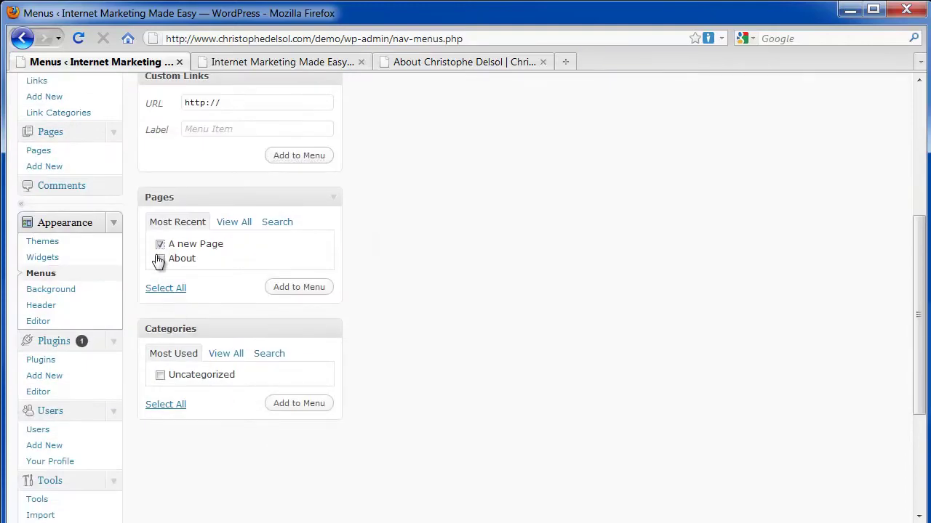
click(299, 287)
scroll(439, 322, up, 5)
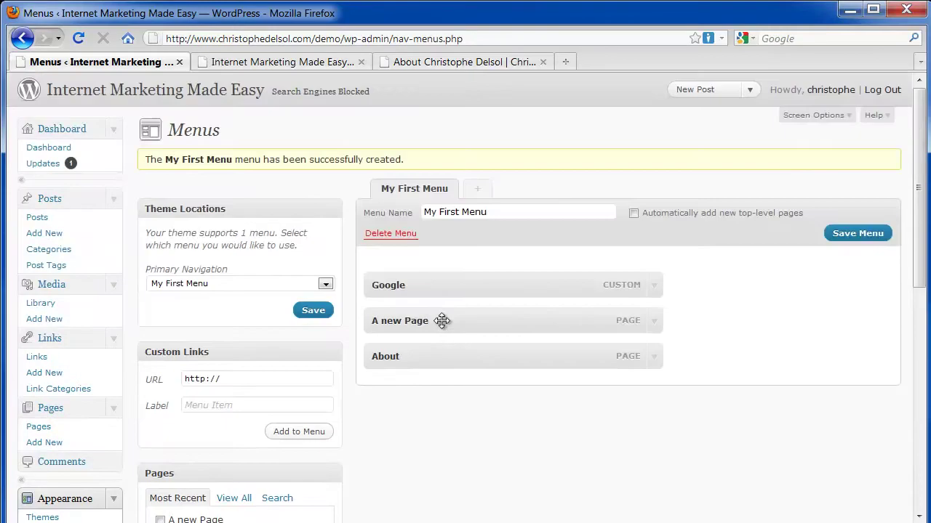
drag(377, 366, 422, 283)
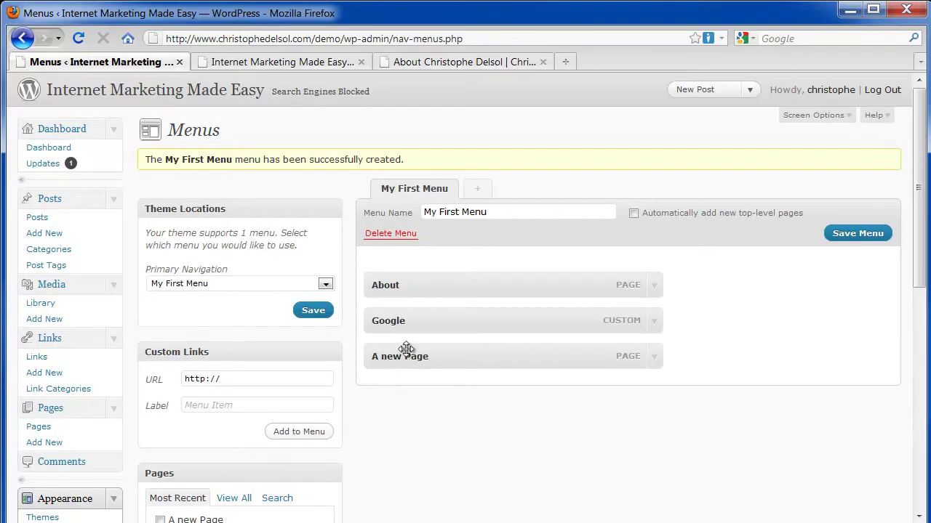
drag(411, 362, 440, 315)
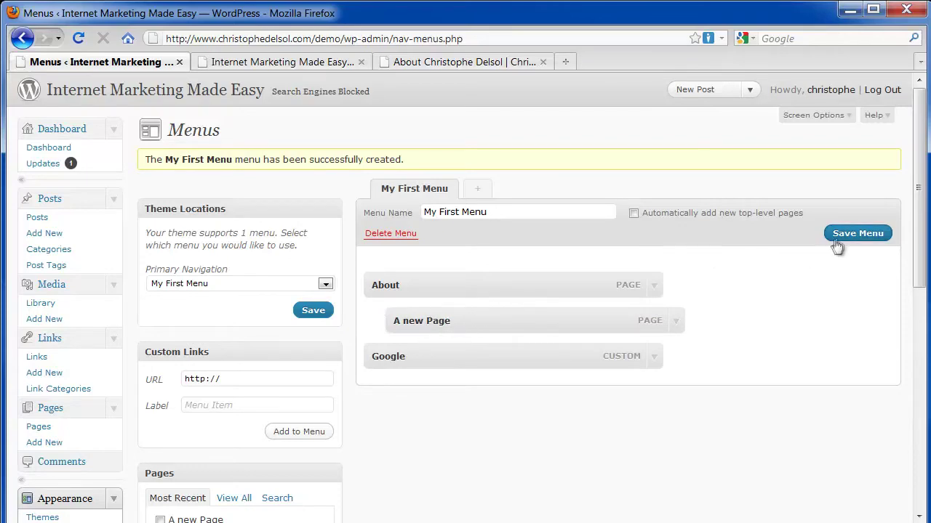
click(849, 239)
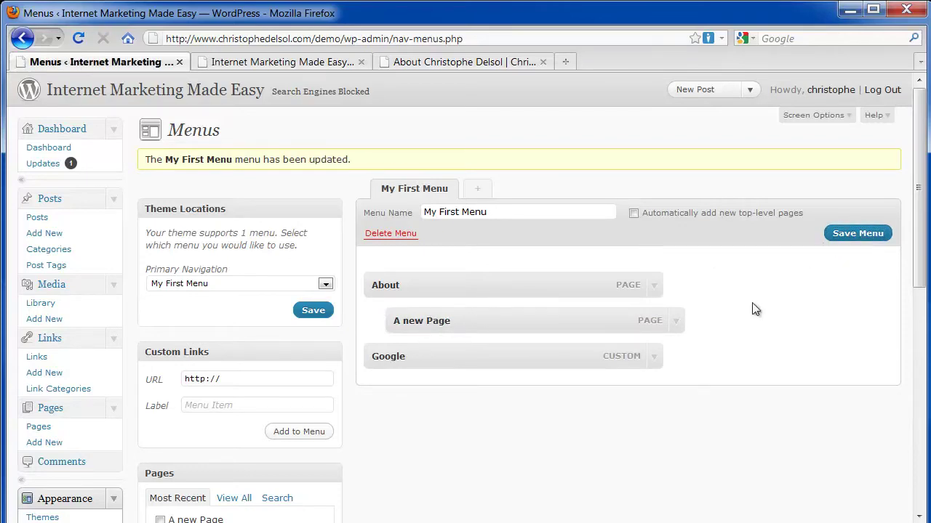
click(287, 62)
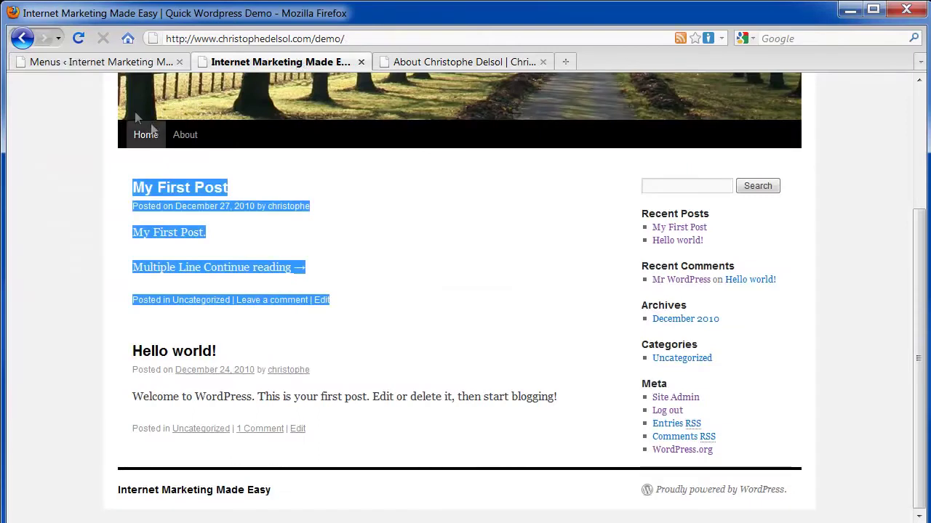
- Reload the site to check About with its A new Page submenu and Google, then return to Menus
click(77, 37)
mouse_move(149, 134)
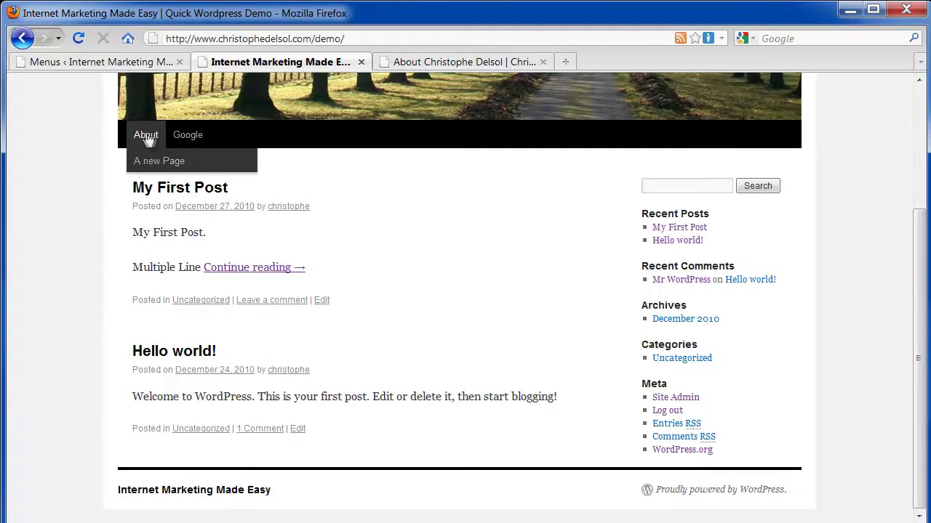
click(131, 62)
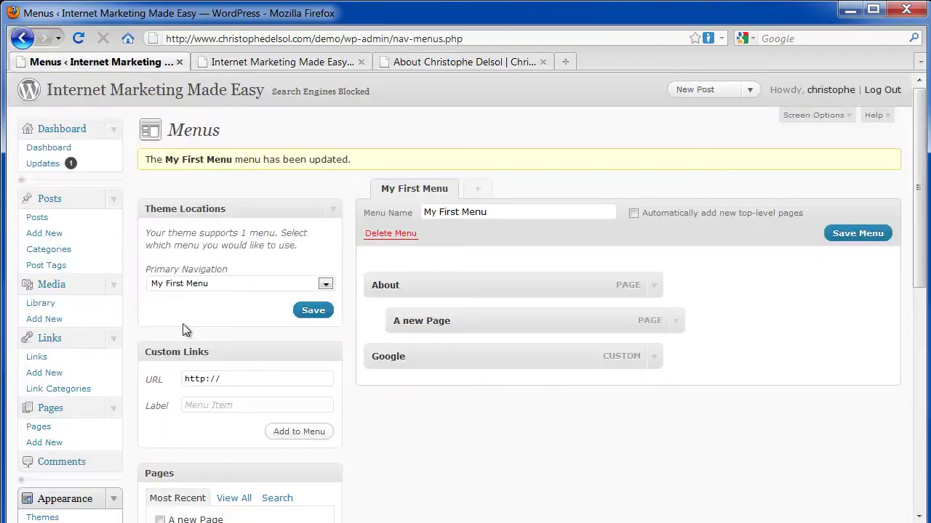
scroll(182, 324, down, 4)
scroll(183, 324, down, 5)
scroll(183, 325, up, 4)
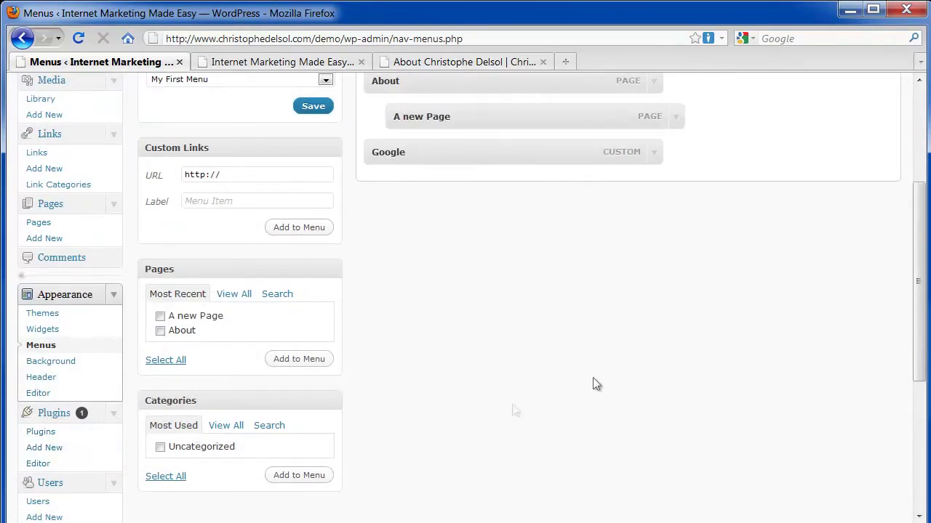
drag(901, 324, 907, 399)
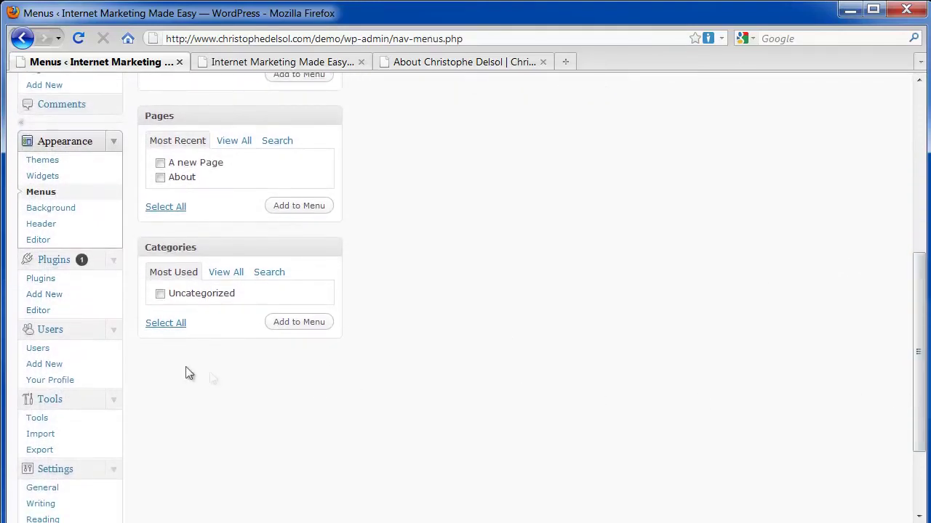
- Look at the users list, then open General Settings and highlight the Site Title
click(40, 349)
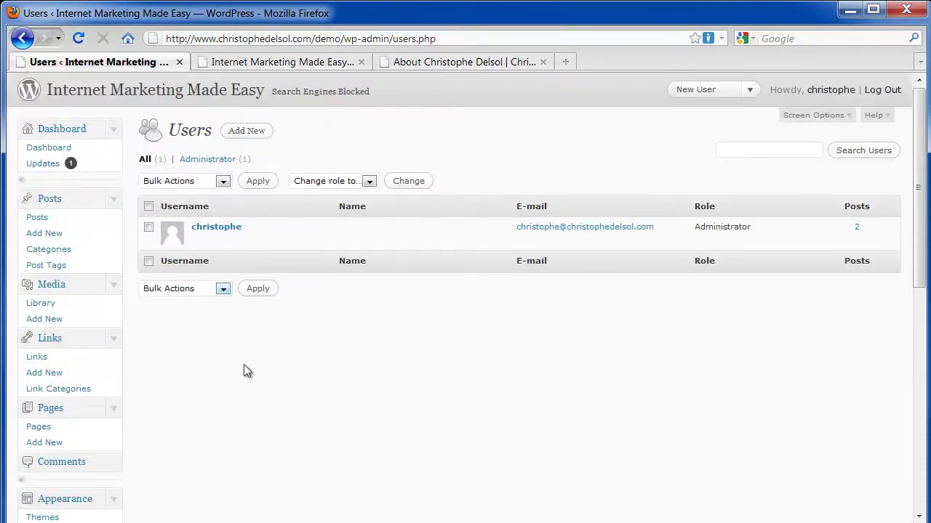
scroll(247, 369, down, 10)
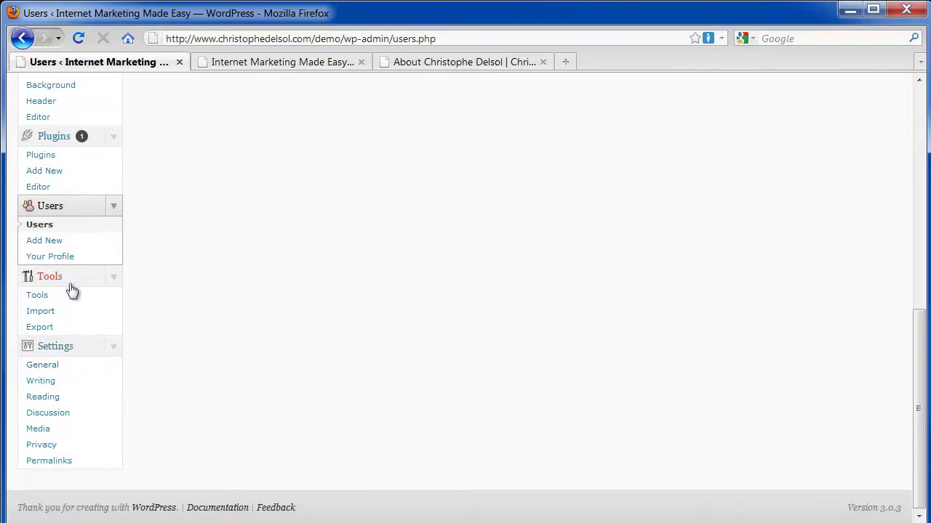
click(79, 365)
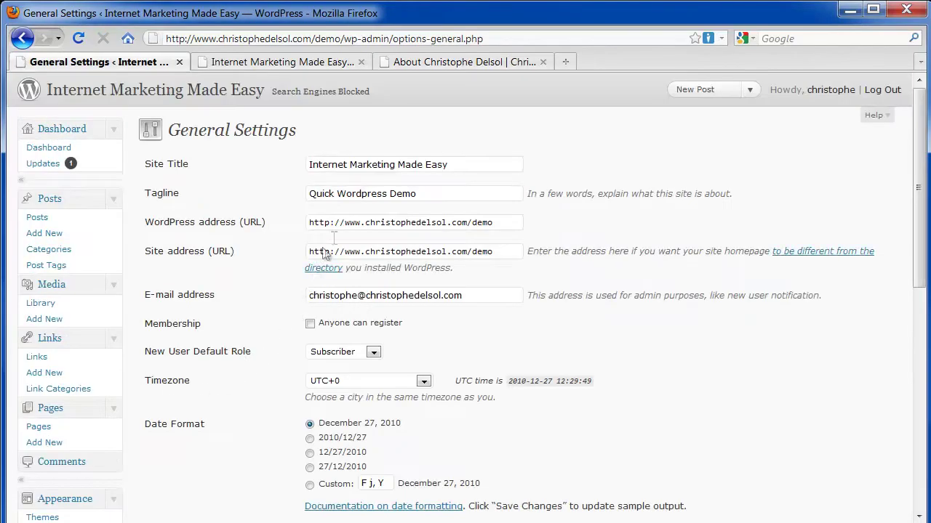
drag(466, 167, 333, 169)
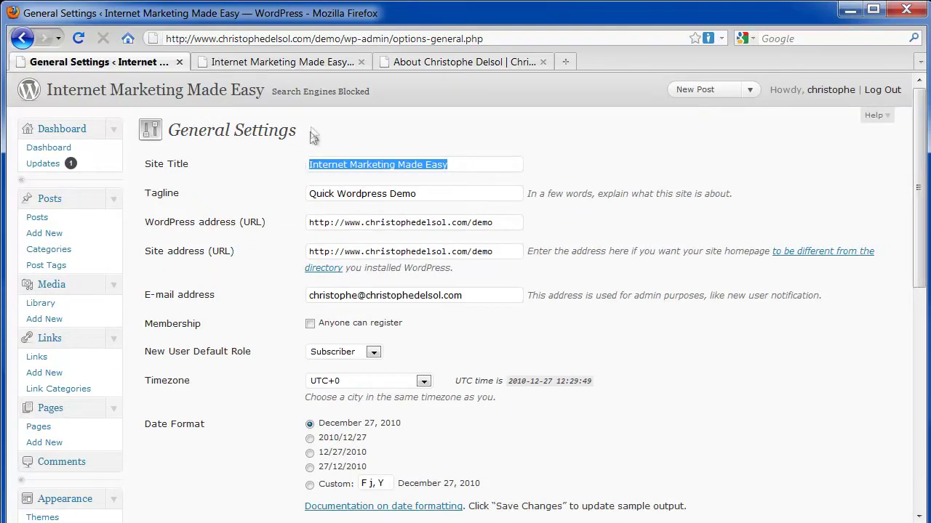
- Compare the title 'Internet Marketing Made Easy' and tagline 'Quick Wordpress Demo' with the live site
click(294, 63)
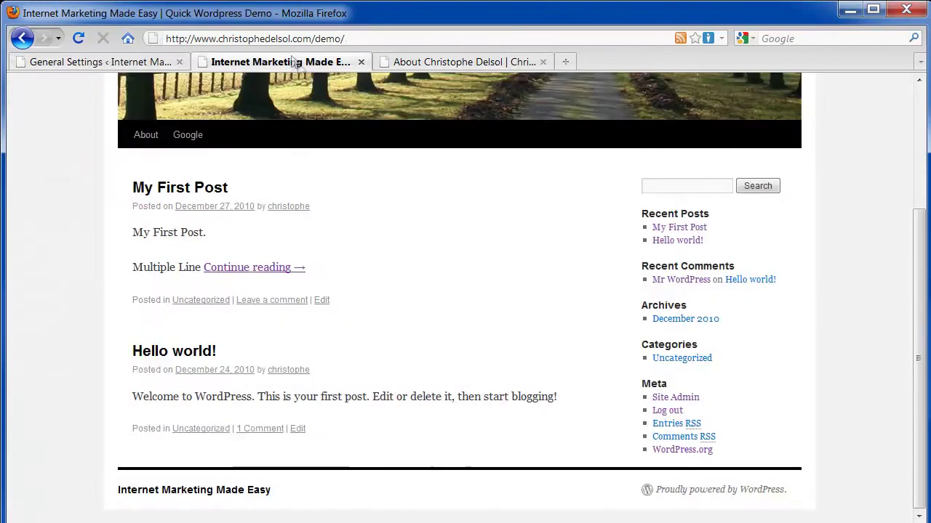
scroll(480, 162, up, 3)
drag(777, 122, 357, 122)
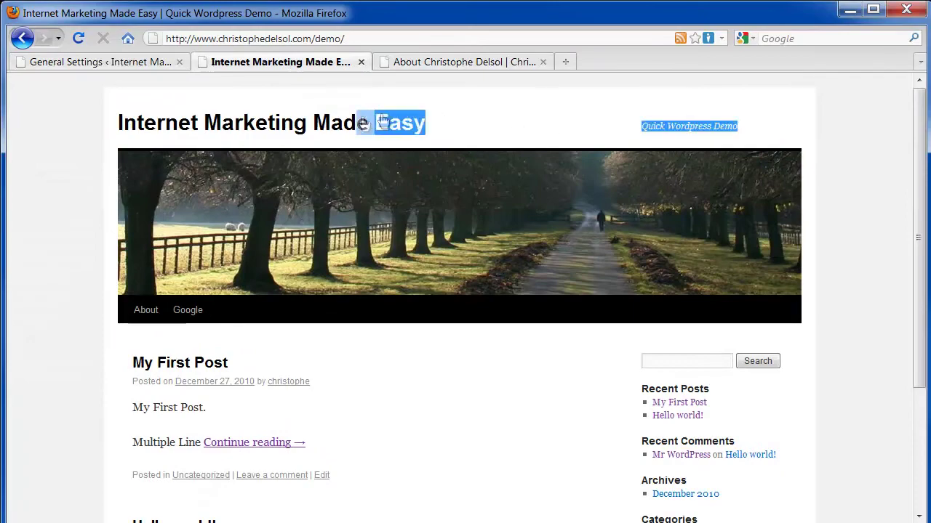
click(138, 112)
click(135, 63)
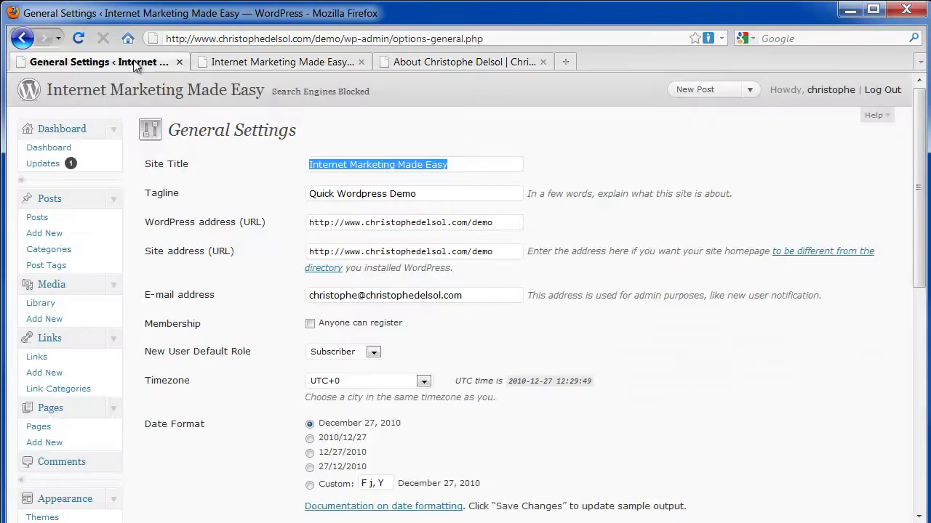
scroll(179, 235, down, 10)
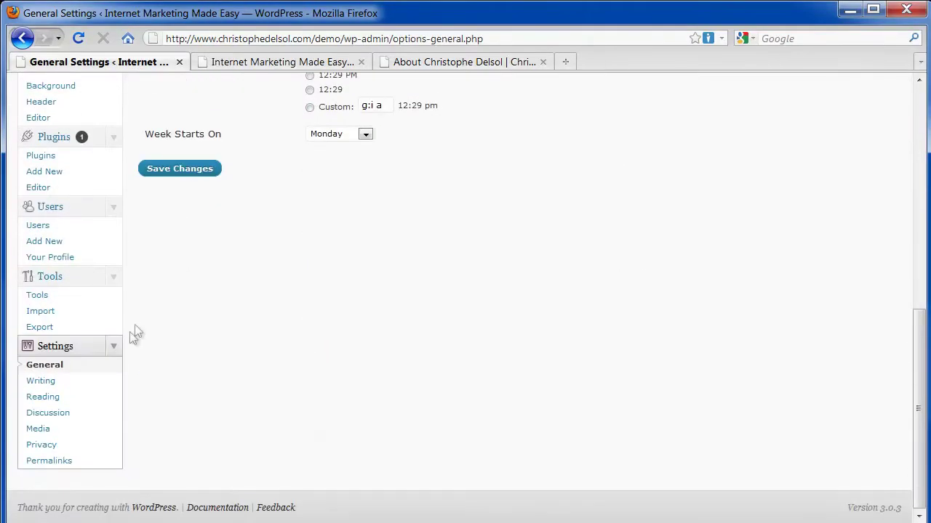
click(67, 399)
- Look over the Reading Settings front-page options, leaving Your latest posts unchanged
drag(174, 163, 477, 245)
mouse_move(399, 171)
mouse_down()
mouse_move(290, 178)
mouse_move(396, 171)
mouse_up()
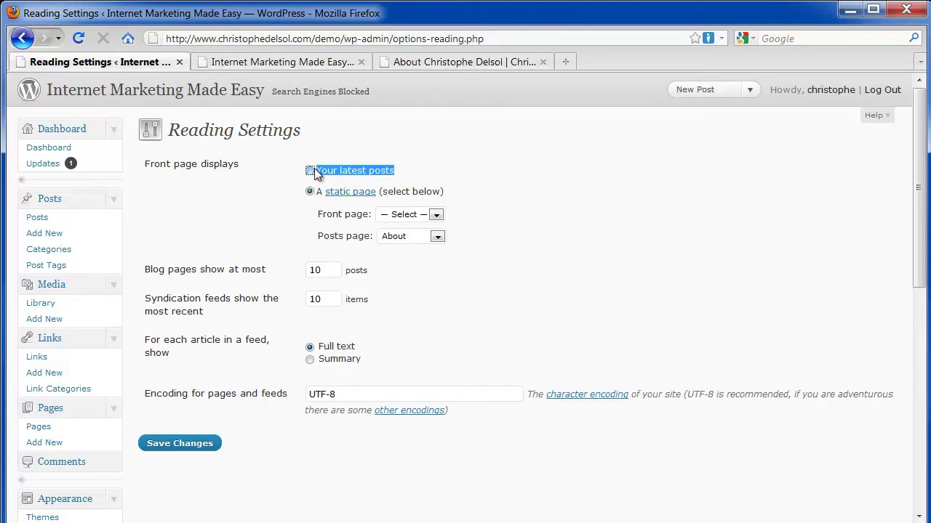
scroll(262, 334, down, 10)
click(71, 414)
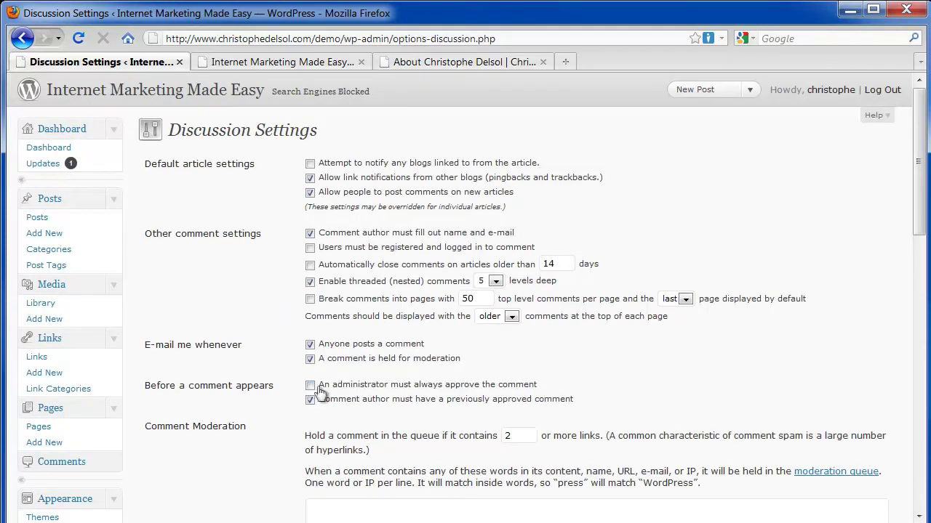
- Require administrator approval for every comment and save the discussion settings
drag(320, 390, 523, 385)
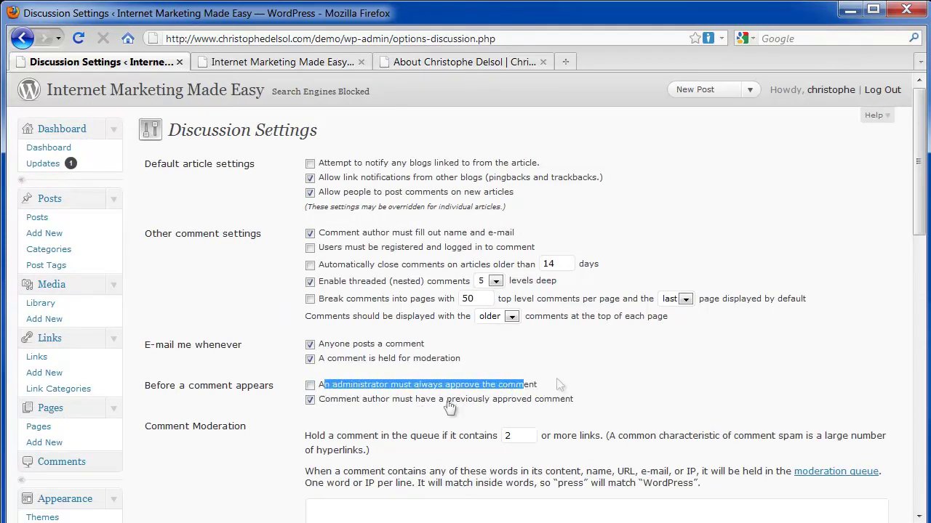
click(310, 386)
scroll(340, 404, down, 5)
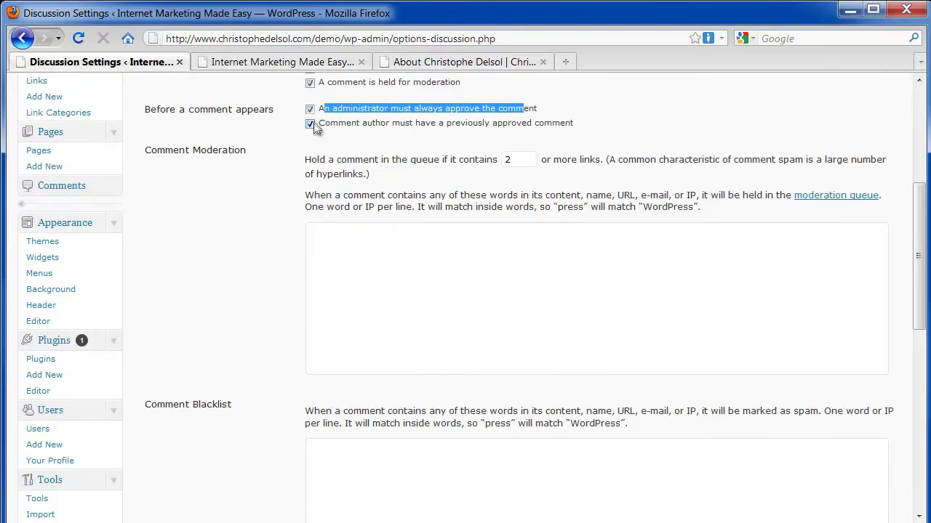
scroll(262, 319, down, 5)
scroll(254, 336, down, 3)
click(179, 475)
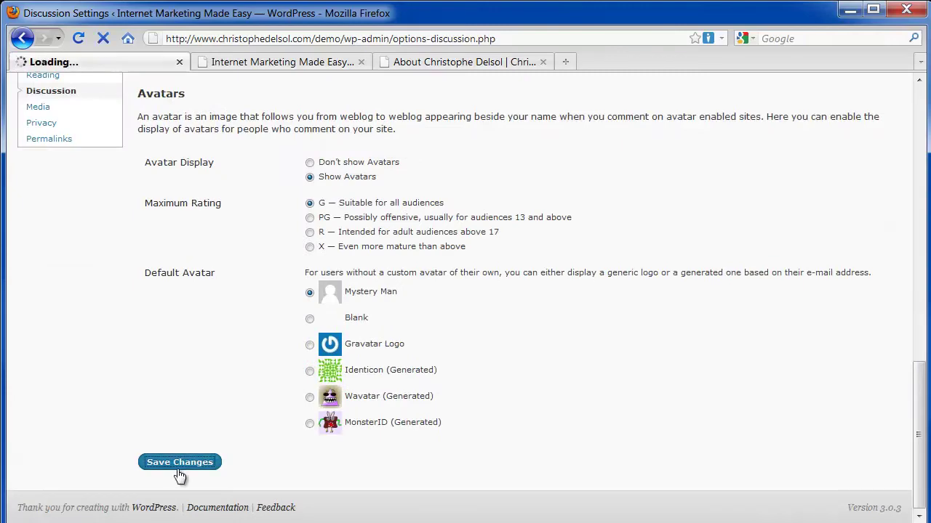
scroll(120, 439, down, 10)
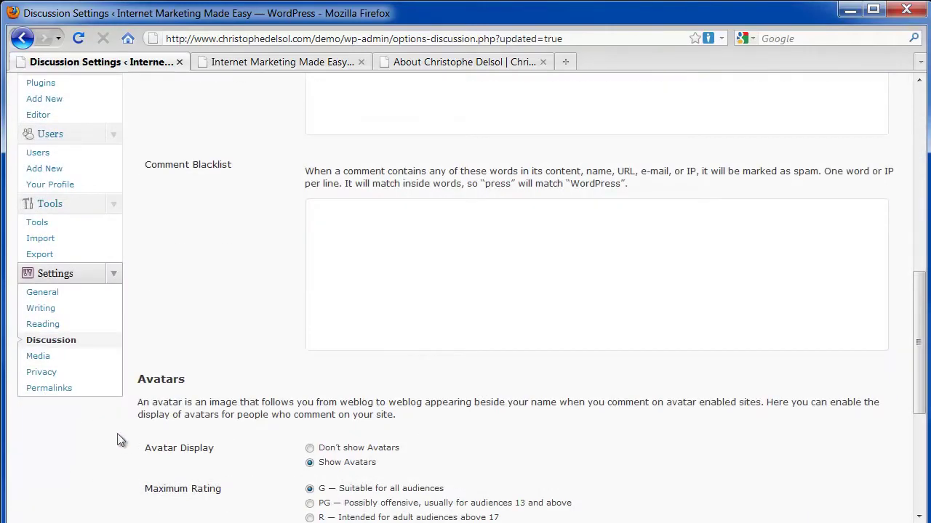
click(64, 373)
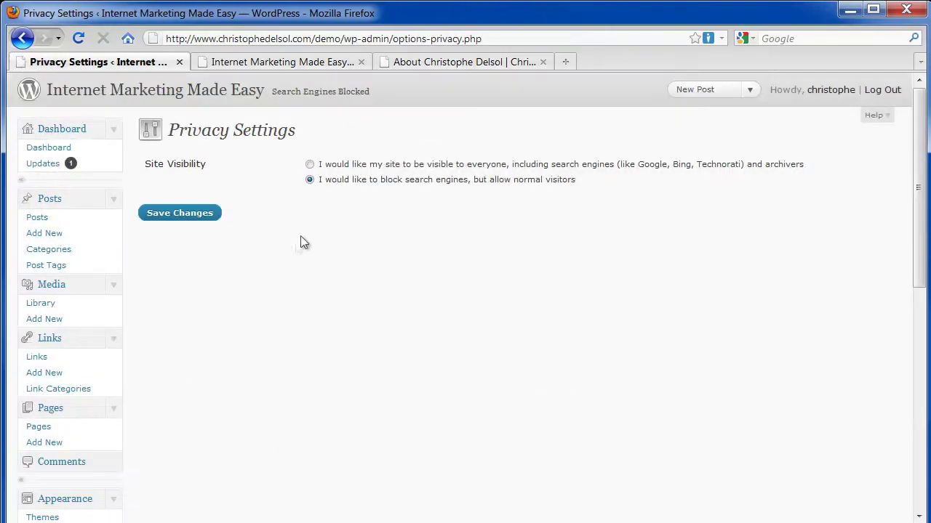
- Make the site visible to search engines and save the privacy settings
click(309, 164)
drag(649, 166, 499, 174)
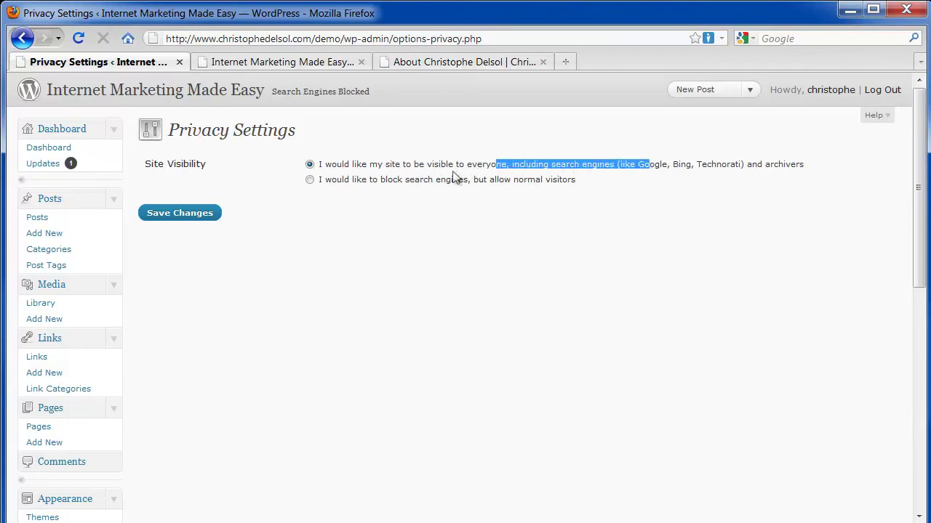
click(177, 215)
scroll(208, 447, down, 10)
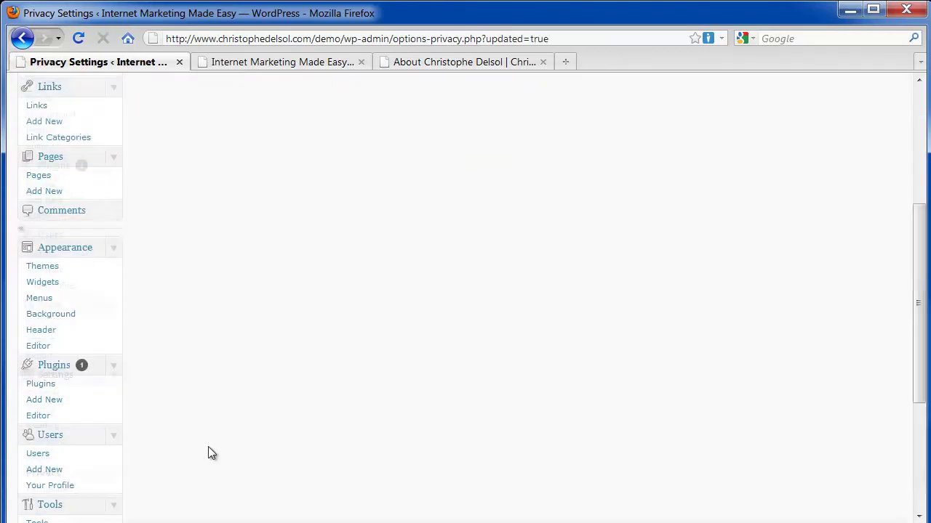
click(82, 463)
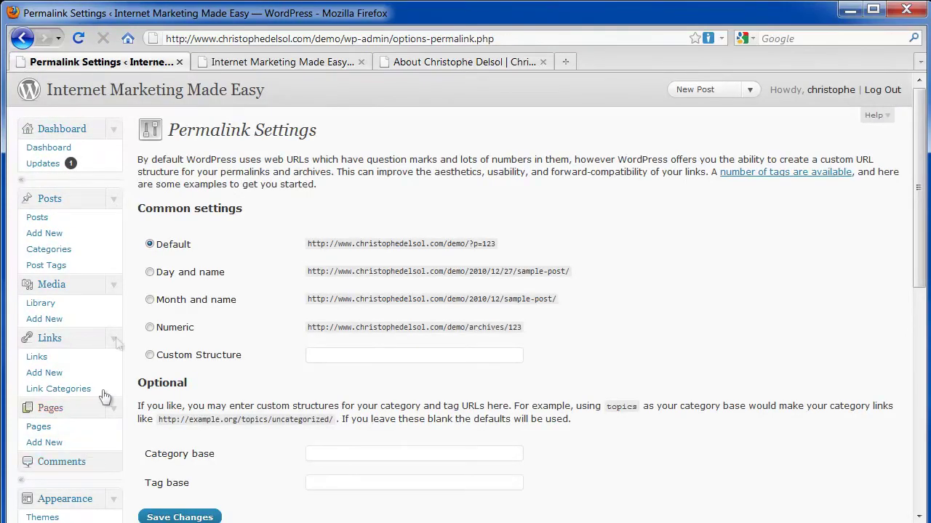
- Choose Custom Structure, then check that My First Post uses the numeric ?p=42 address
click(149, 356)
drag(500, 246, 319, 254)
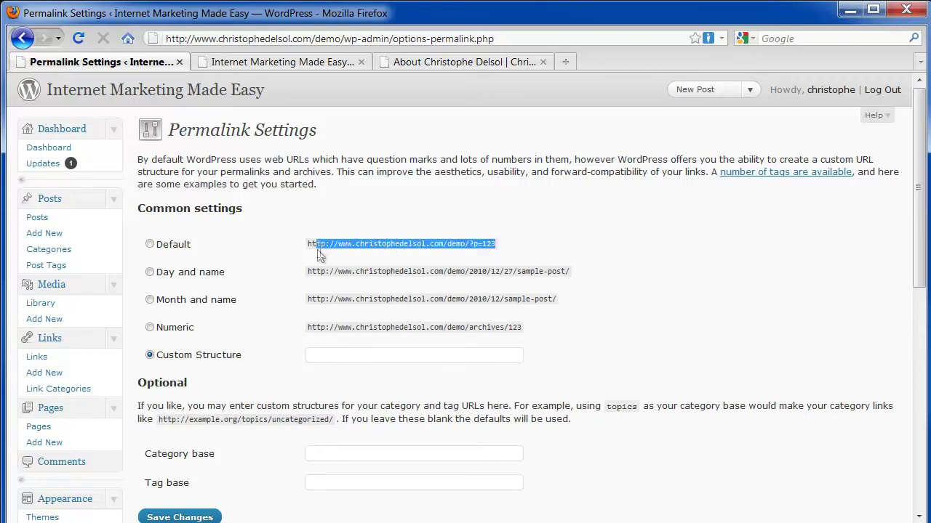
click(290, 62)
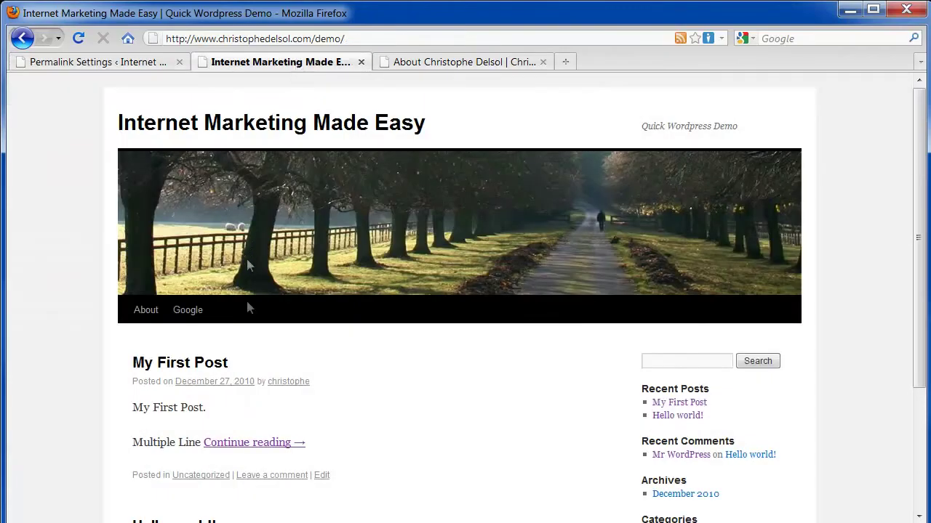
click(211, 367)
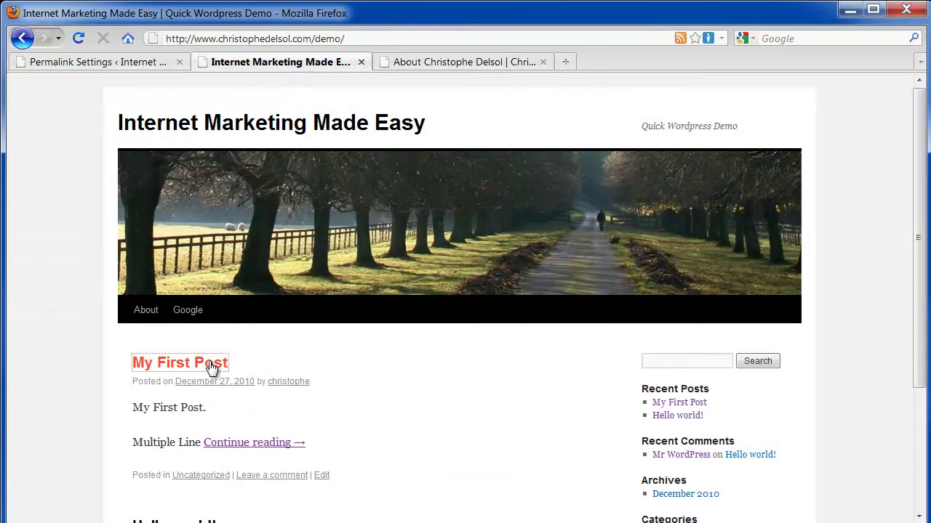
click(347, 38)
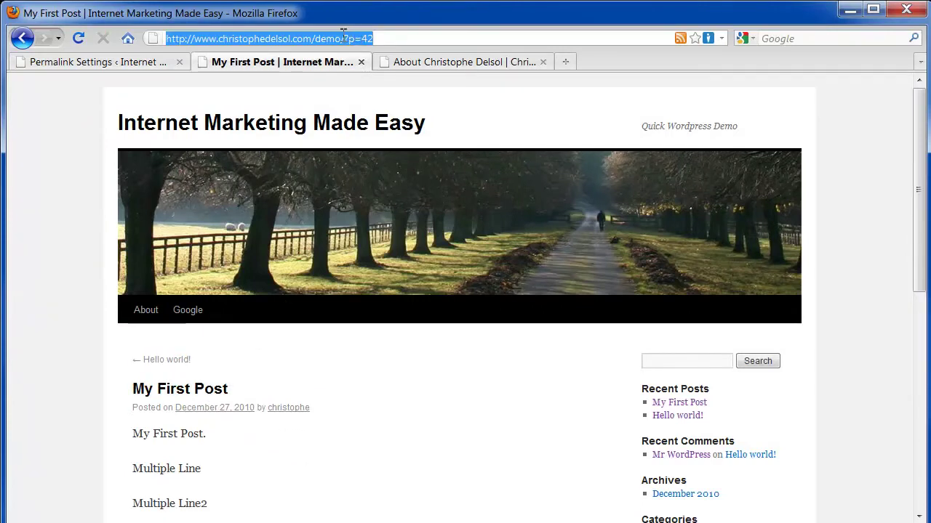
drag(354, 39, 374, 38)
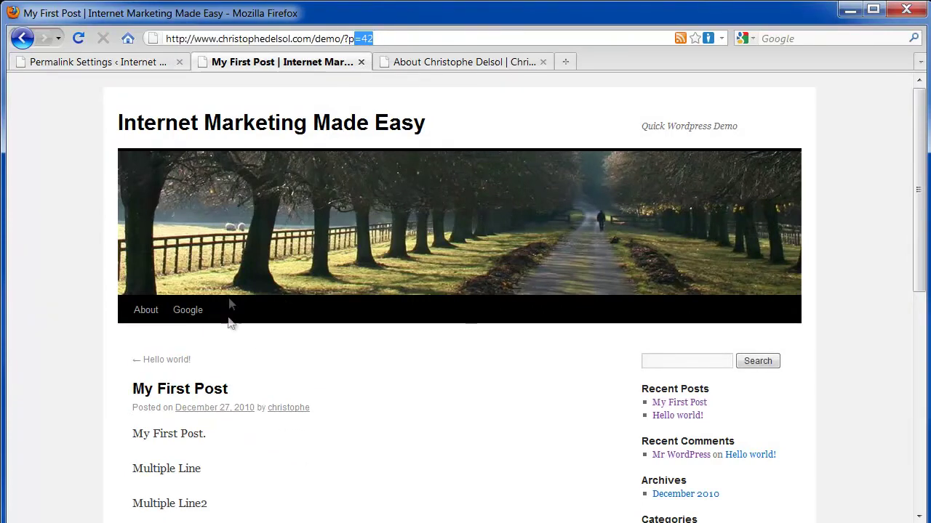
- Note the About page's numeric ?page_id=2 address, then return to Permalink Settings
click(151, 311)
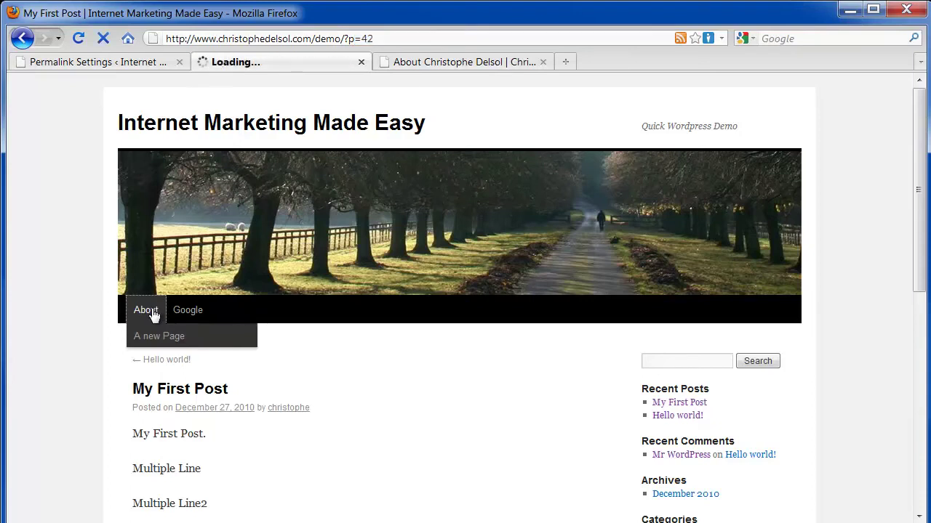
click(401, 37)
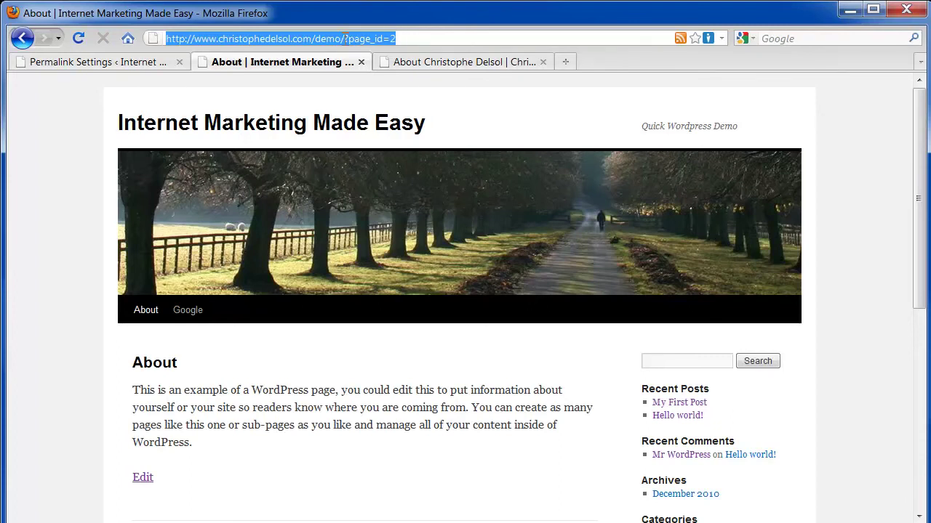
drag(346, 39, 408, 33)
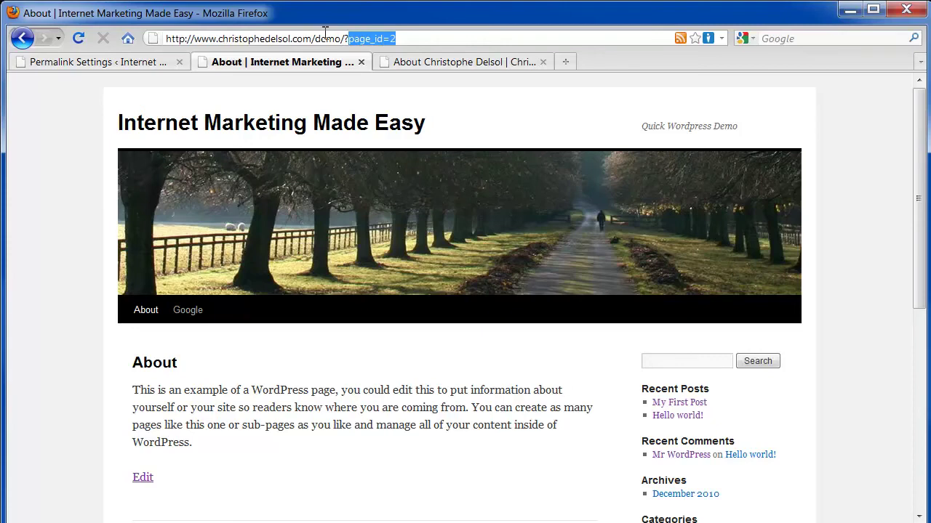
click(132, 63)
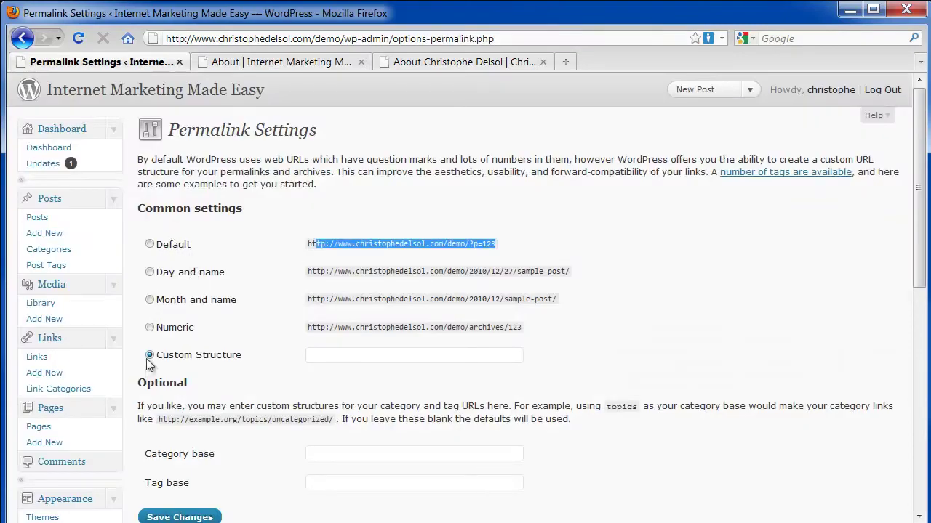
- Enter /%postname% as the custom permalink structure, save it, and return to the About page
drag(259, 367, 65, 372)
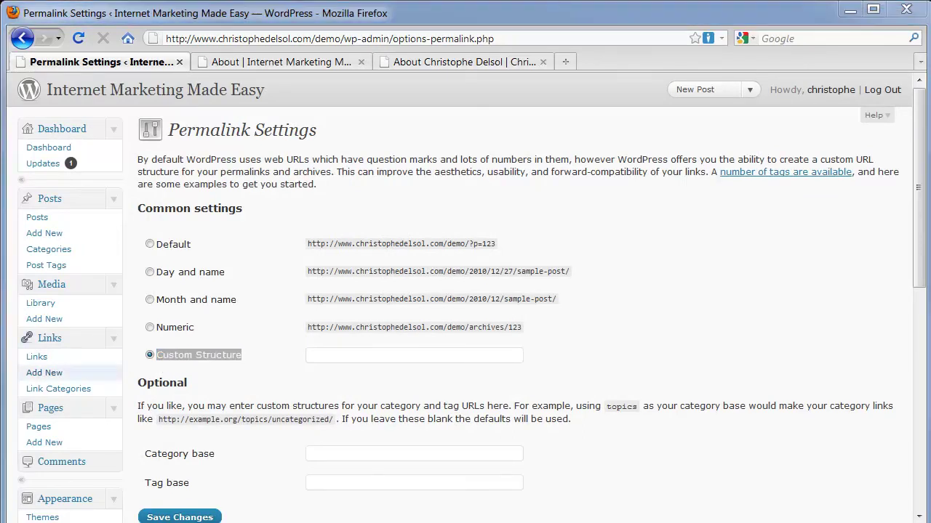
click(367, 354)
text(/%postname%)
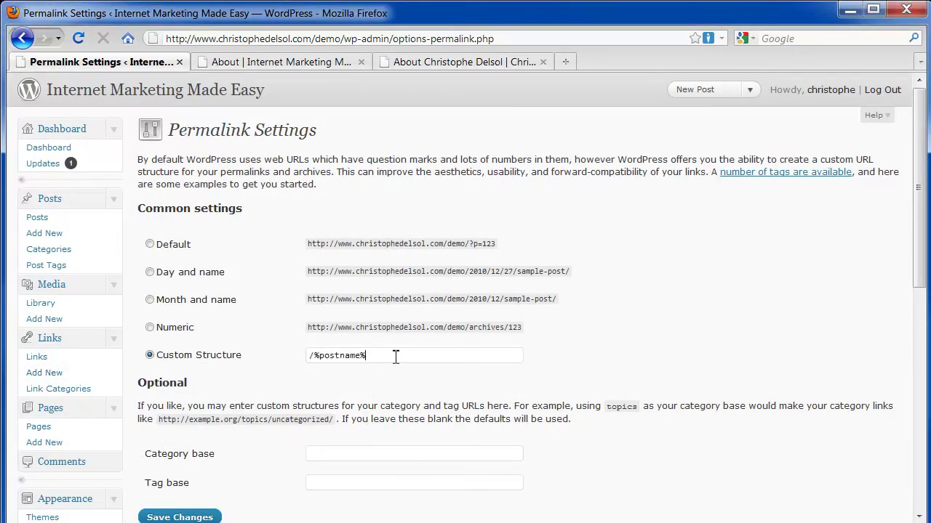
drag(311, 356, 387, 357)
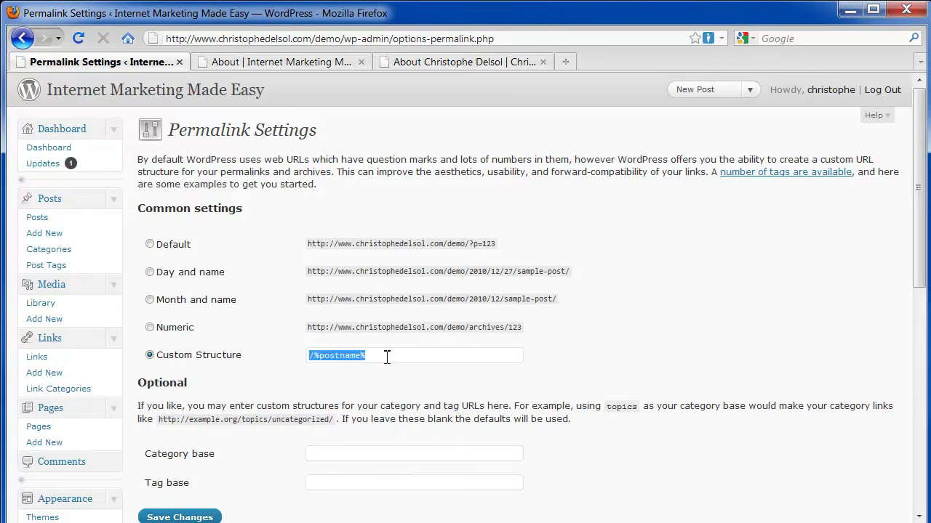
drag(712, 174, 861, 175)
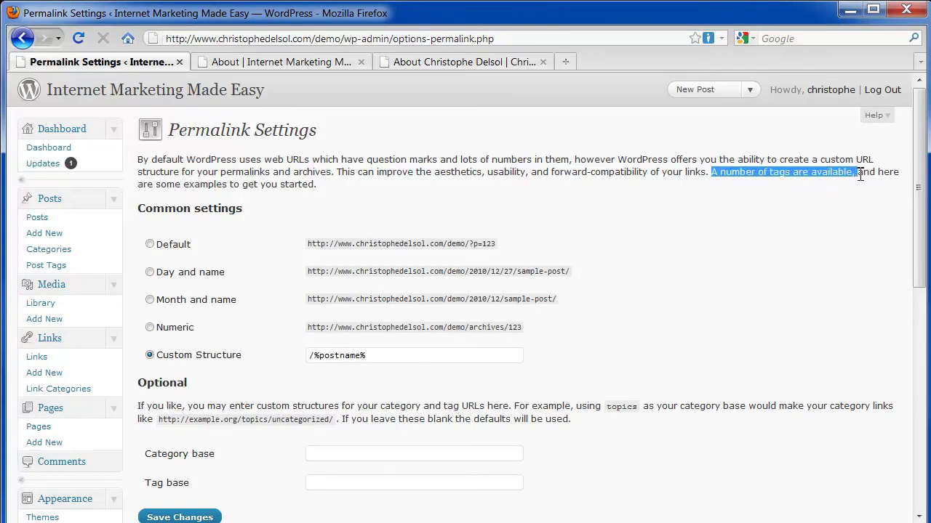
click(171, 514)
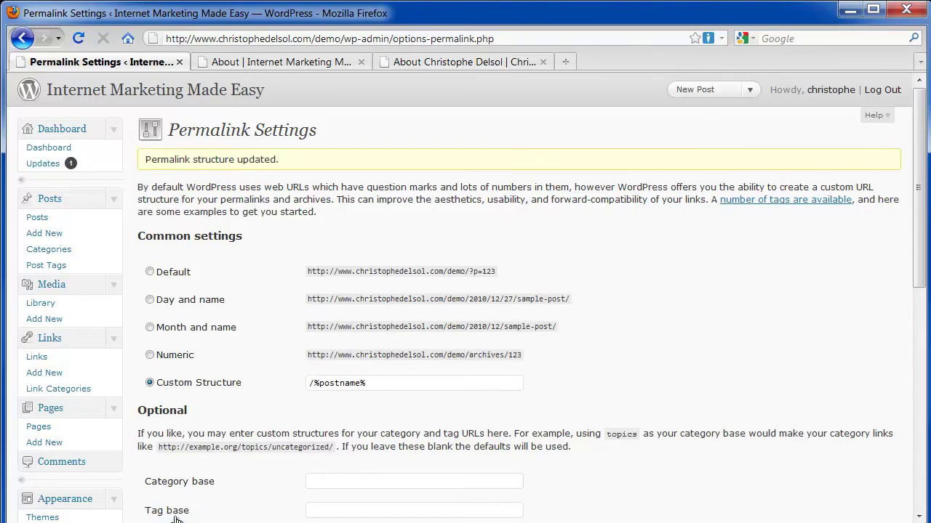
click(269, 62)
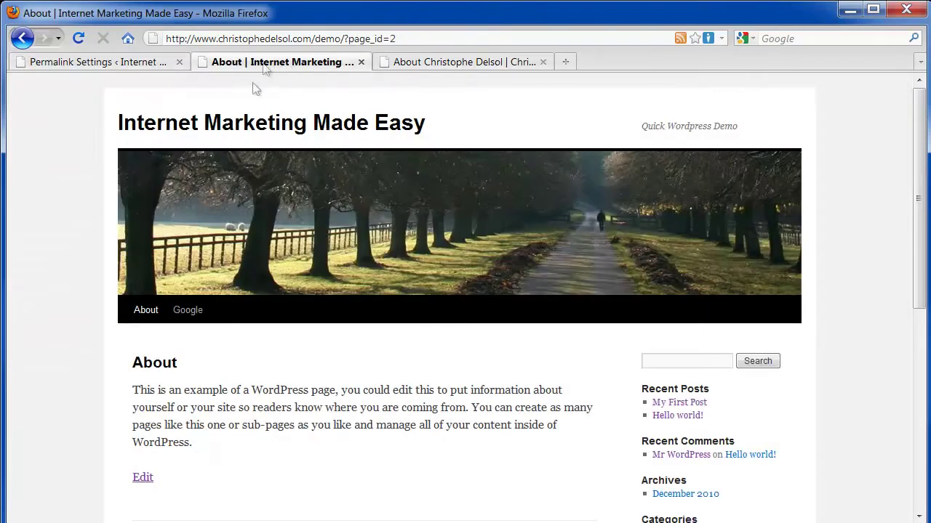
- Confirm My First Post now loads at /my-first-post-2, then open the About page's editor
click(221, 130)
click(189, 375)
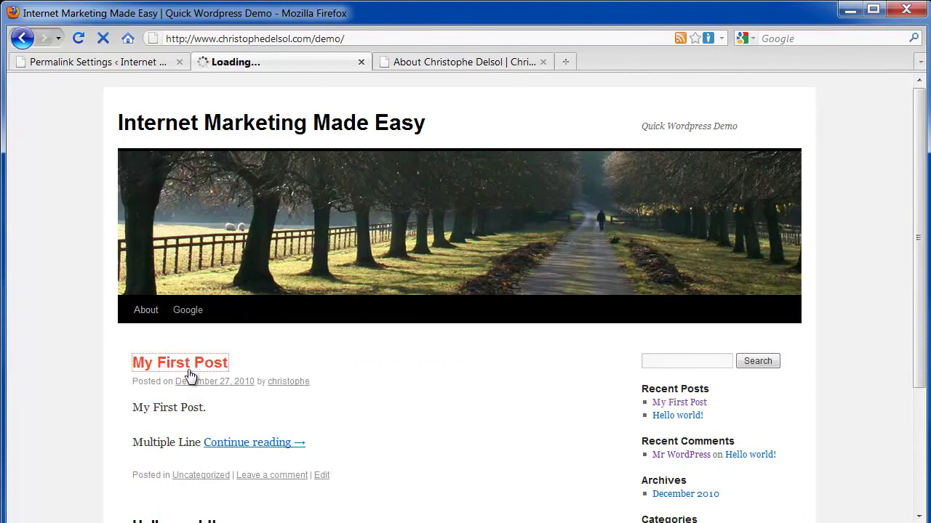
click(352, 39)
click(352, 39)
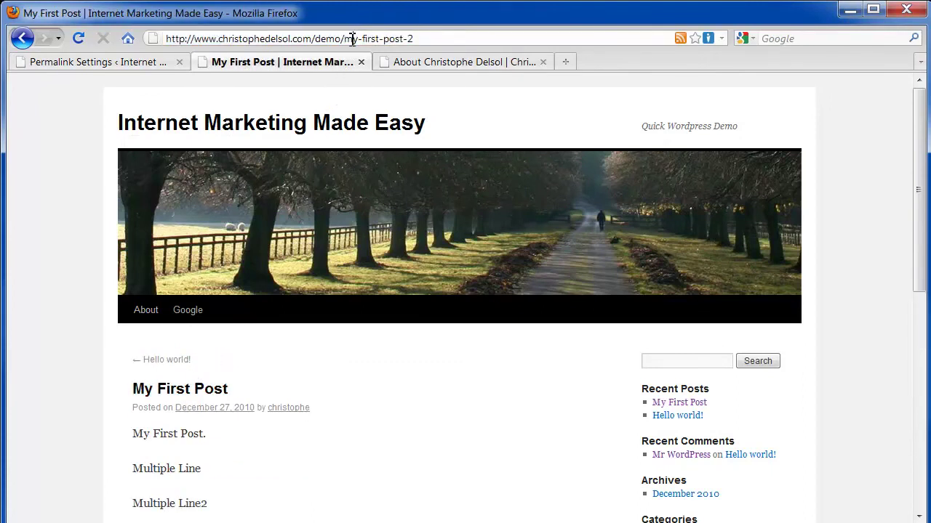
drag(348, 39, 410, 39)
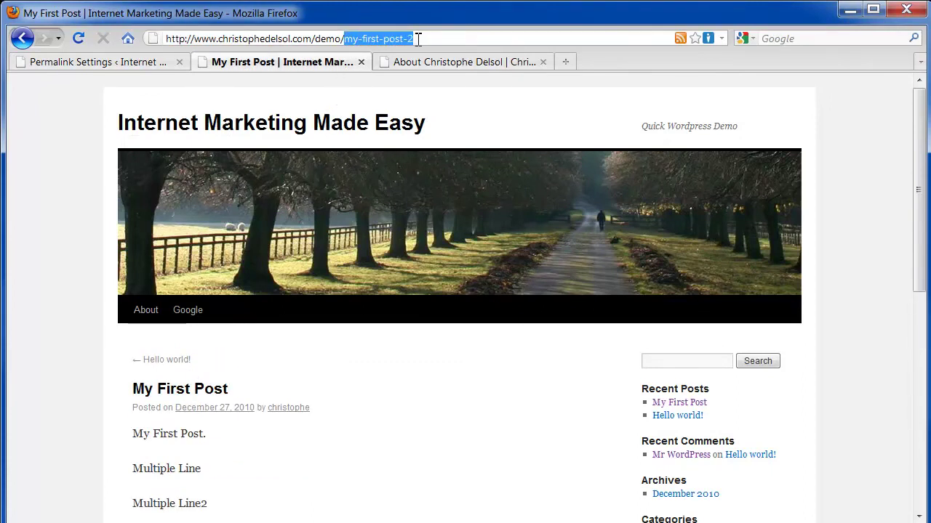
click(419, 38)
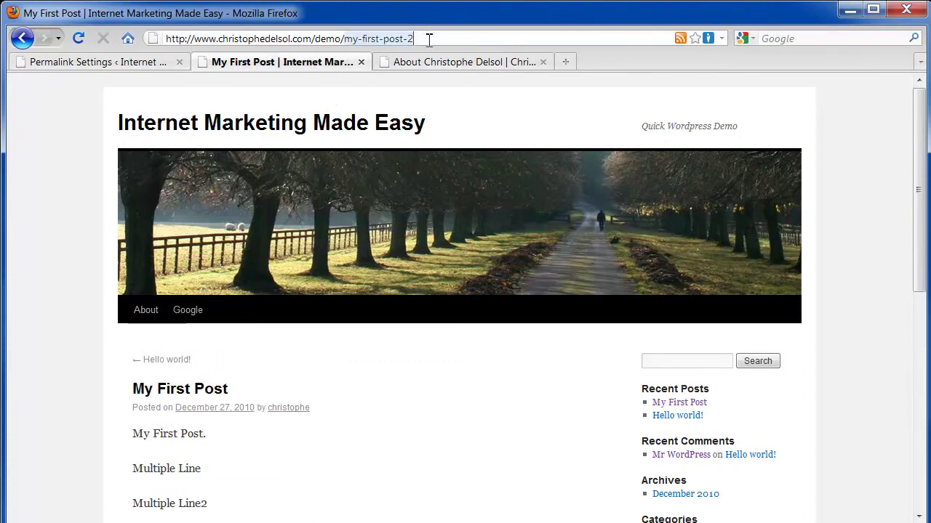
click(145, 313)
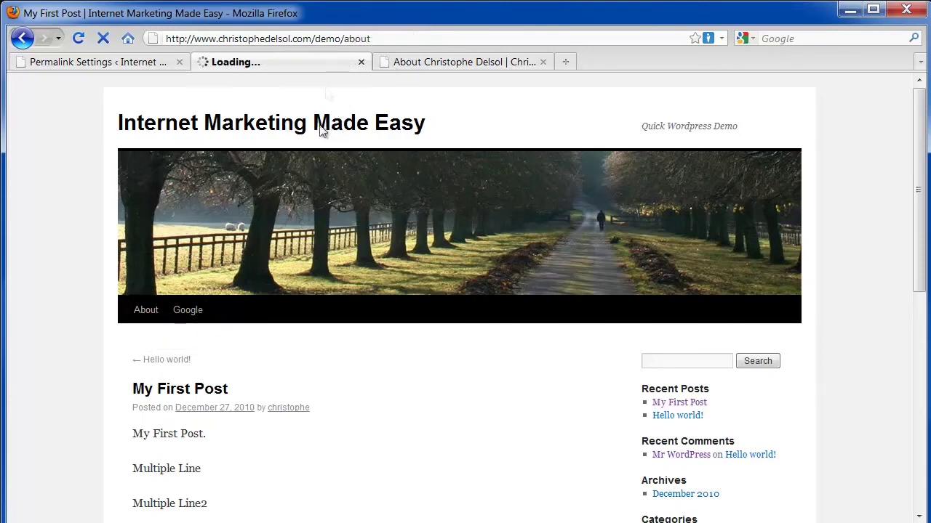
click(142, 478)
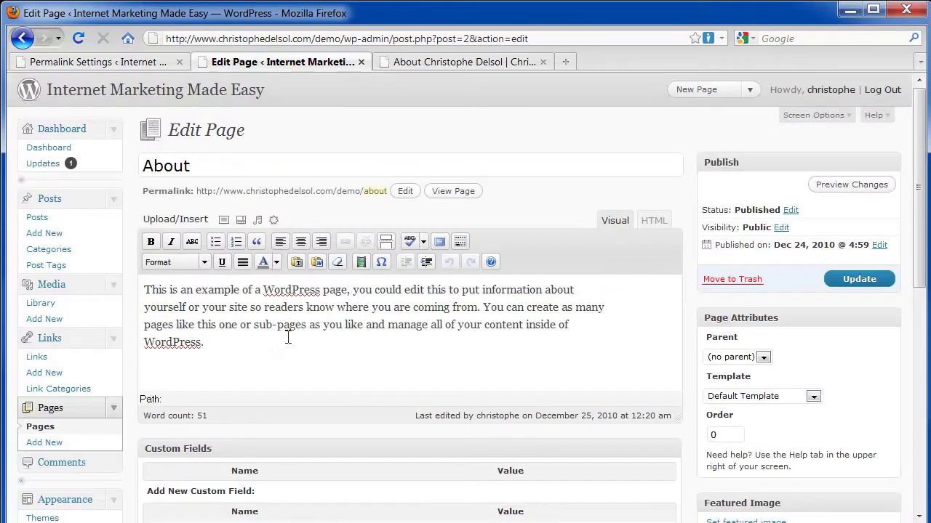
- Change the About page slug to about-with-keywords, update the page, and view it live
click(405, 191)
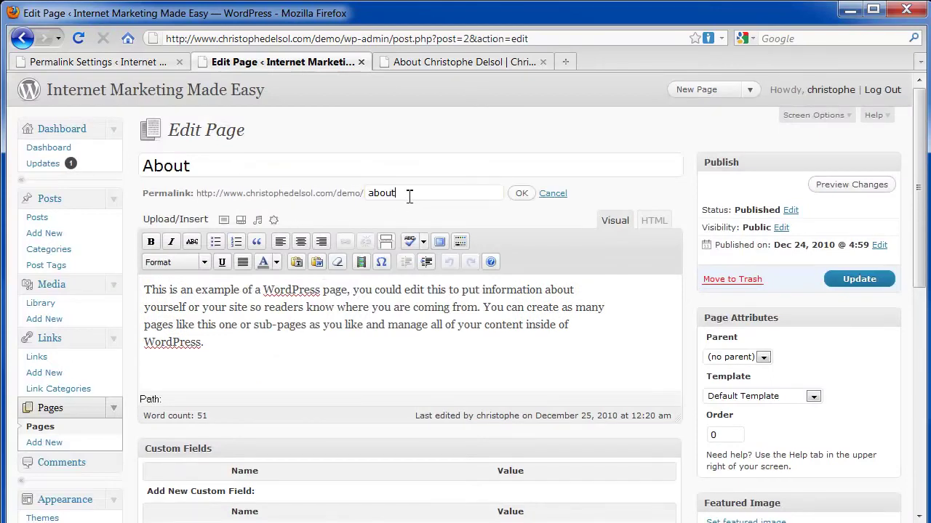
text(-with-keywords)
click(520, 193)
click(859, 279)
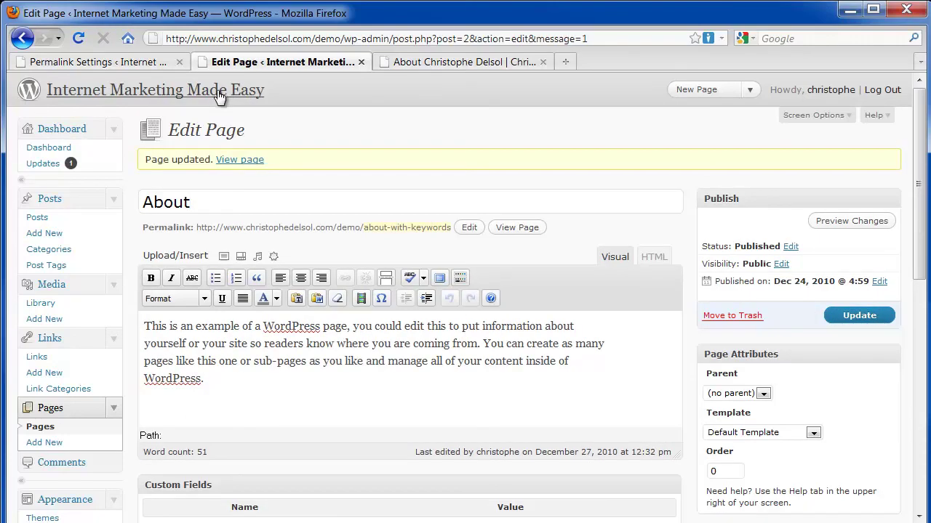
click(233, 160)
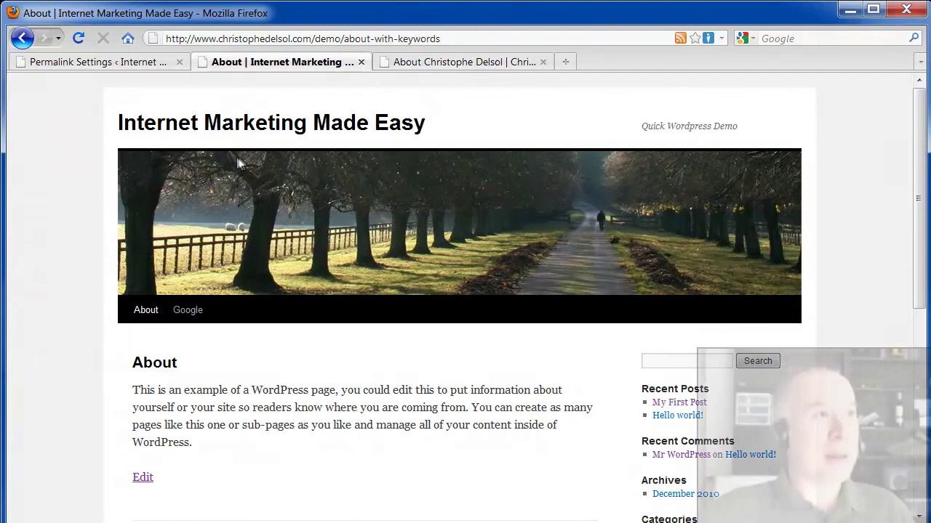
click(343, 38)
click(343, 38)
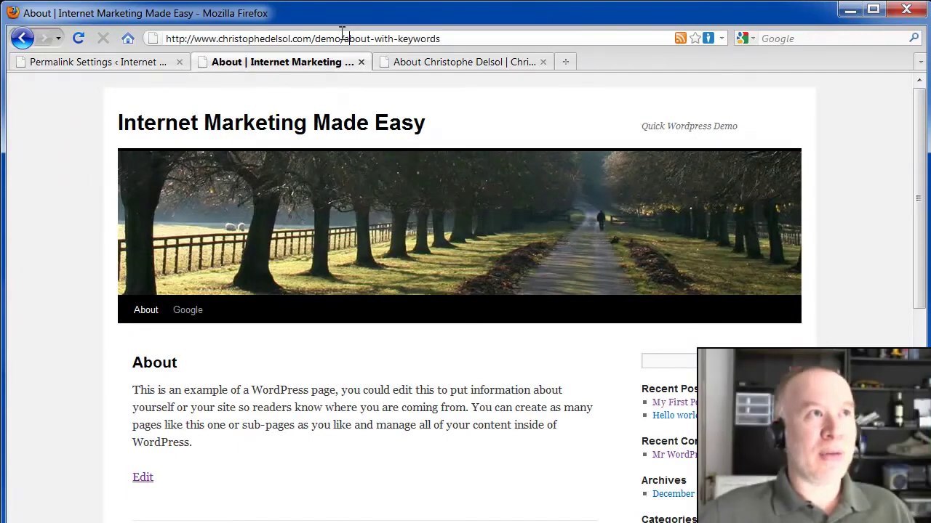
drag(342, 36, 450, 36)
click(461, 36)
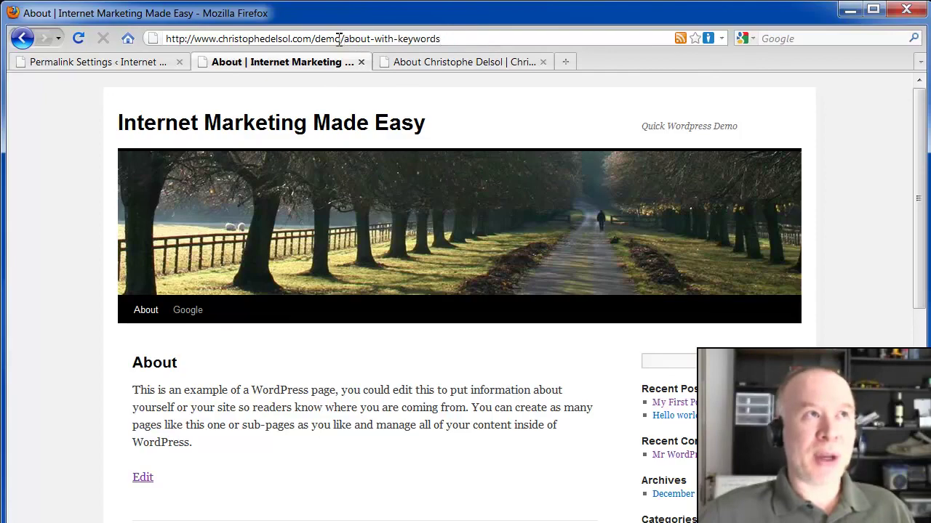
drag(339, 38, 455, 35)
scroll(493, 298, down, 6)
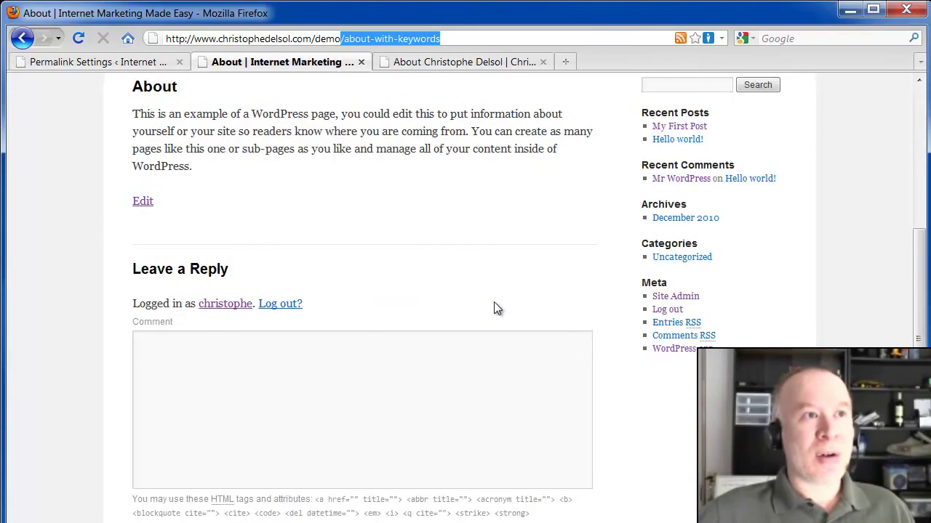
scroll(496, 308, up, 6)
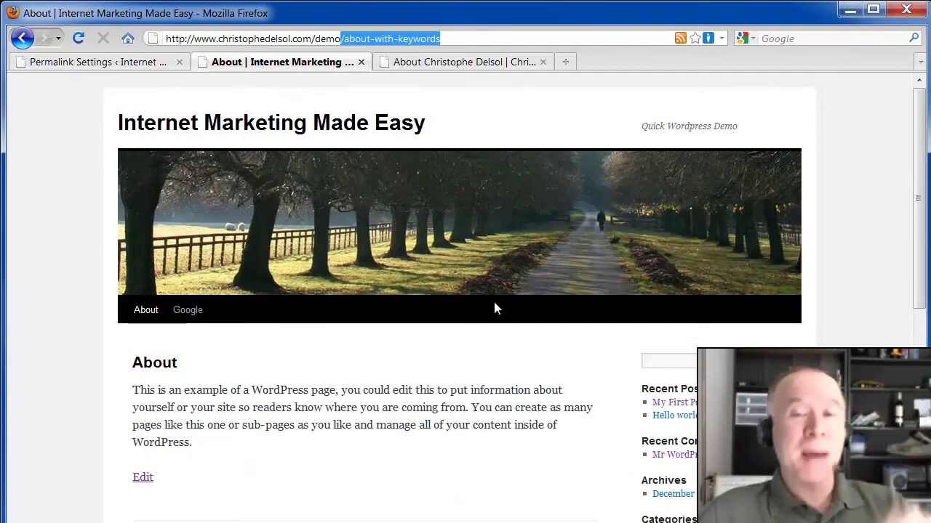